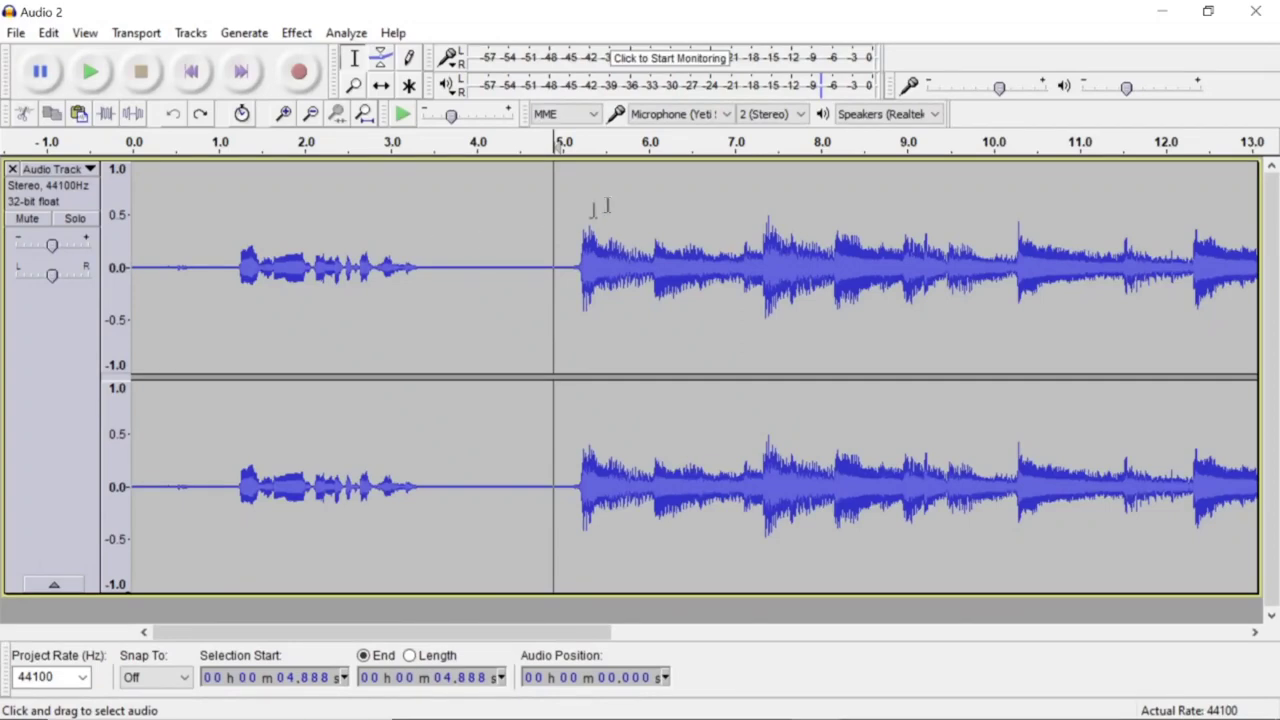
Play the track and roughly mark the quiet stretch just before the guitar starts
key(space)
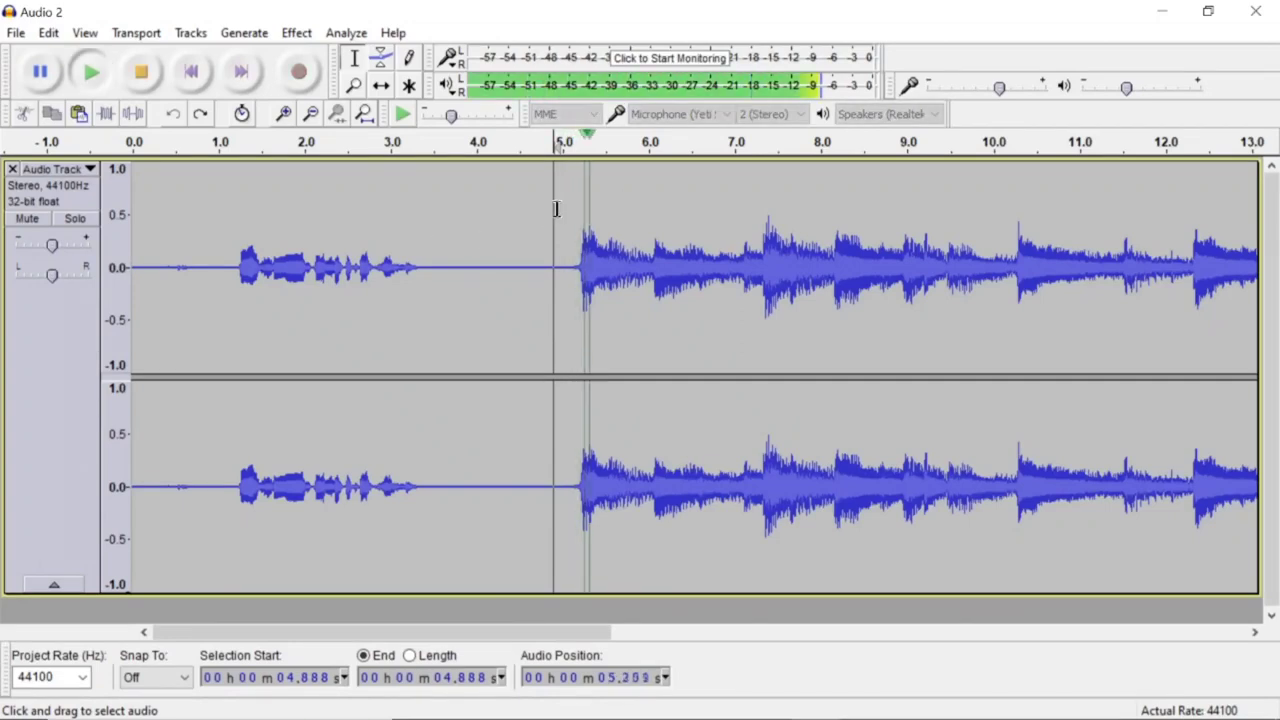
key(space)
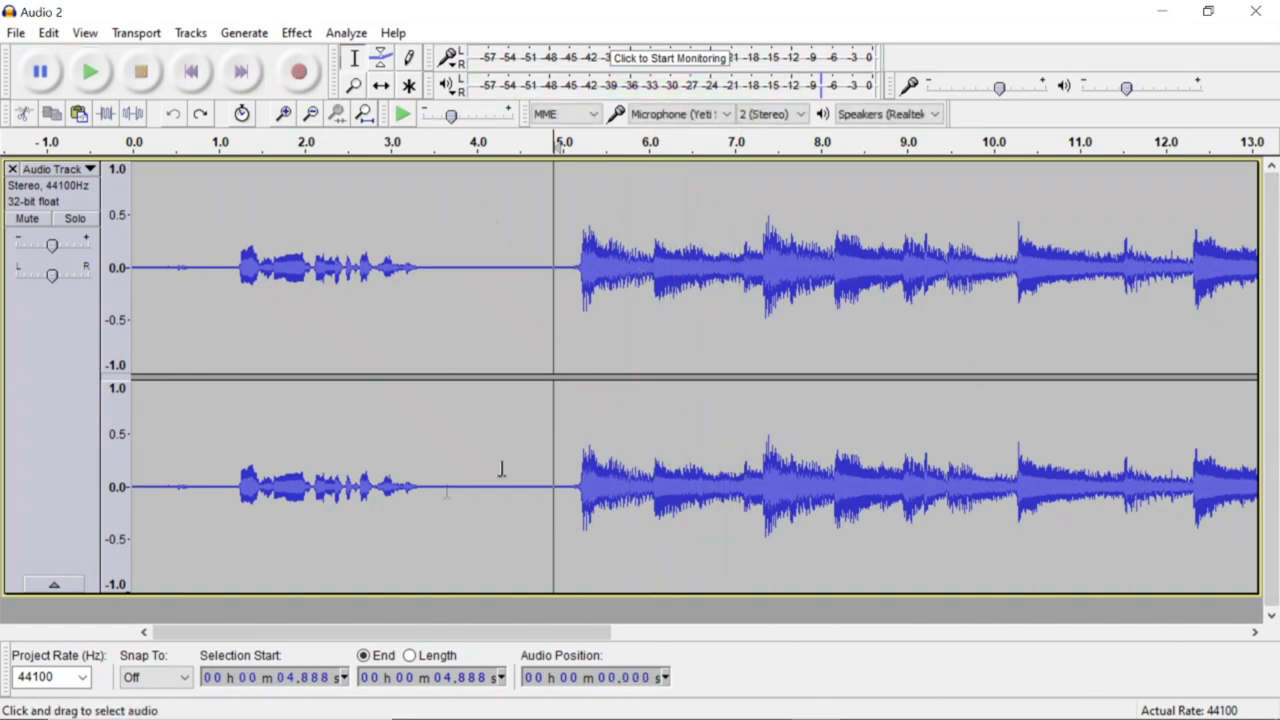
click(470, 221)
click(497, 237)
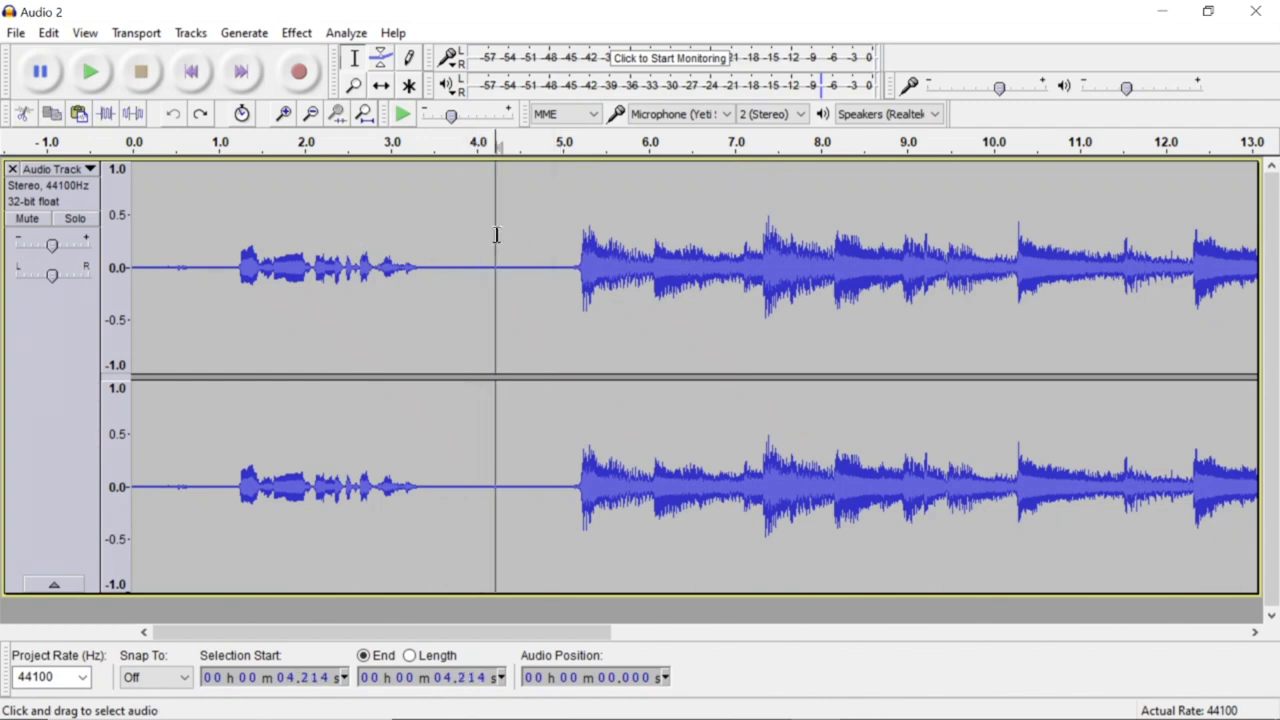
drag(497, 237, 471, 230)
Replay the gap from 3.611 s and select the noise-only stretch 4.214–4.516 s
double_click(443, 225)
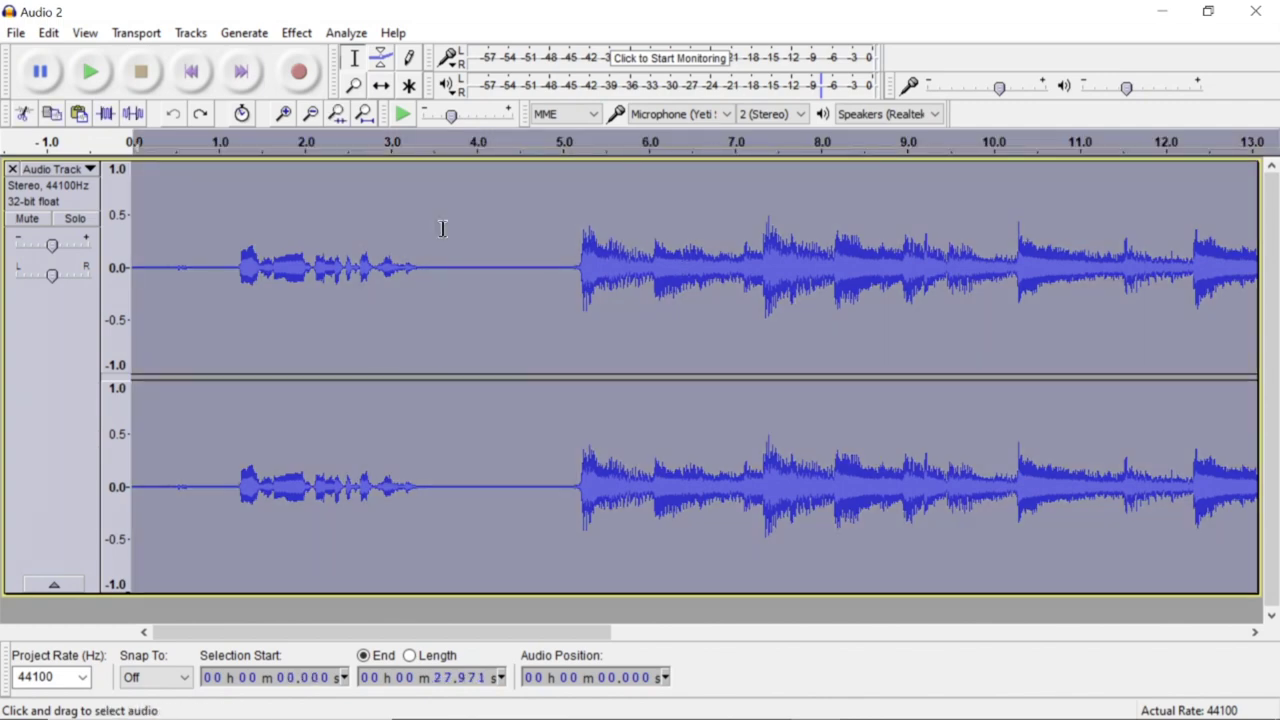
click(445, 250)
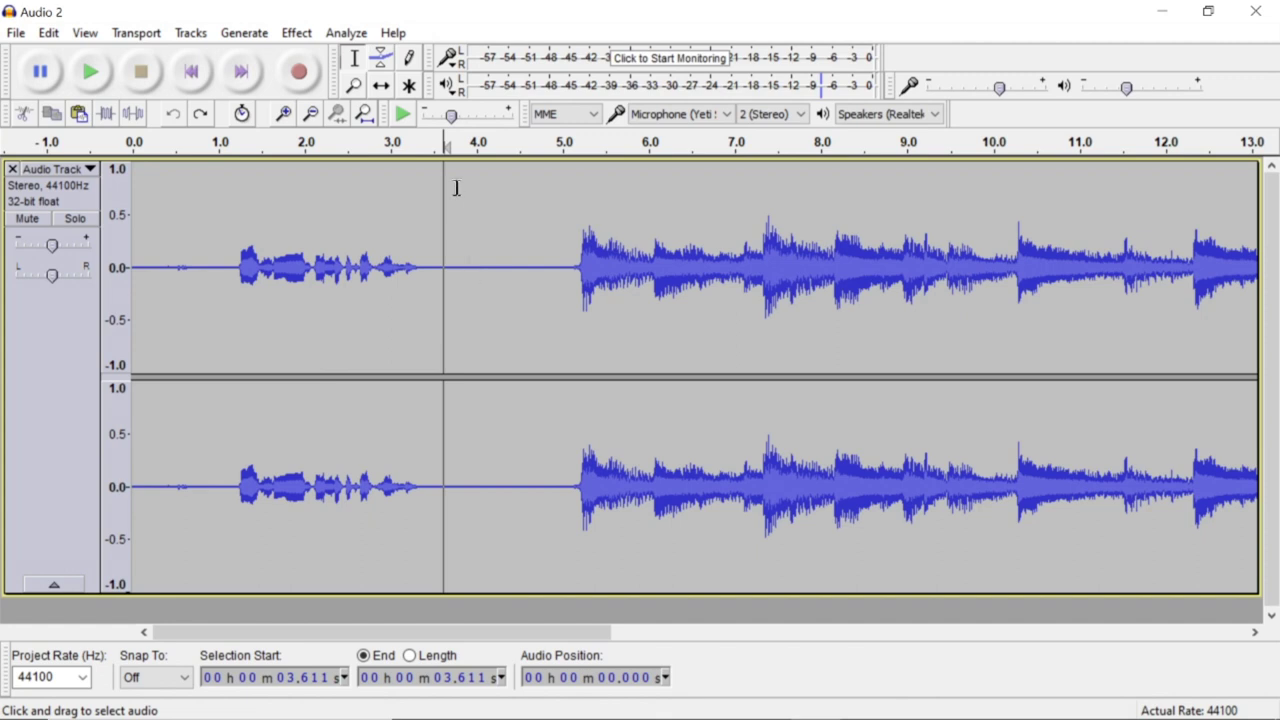
key(space)
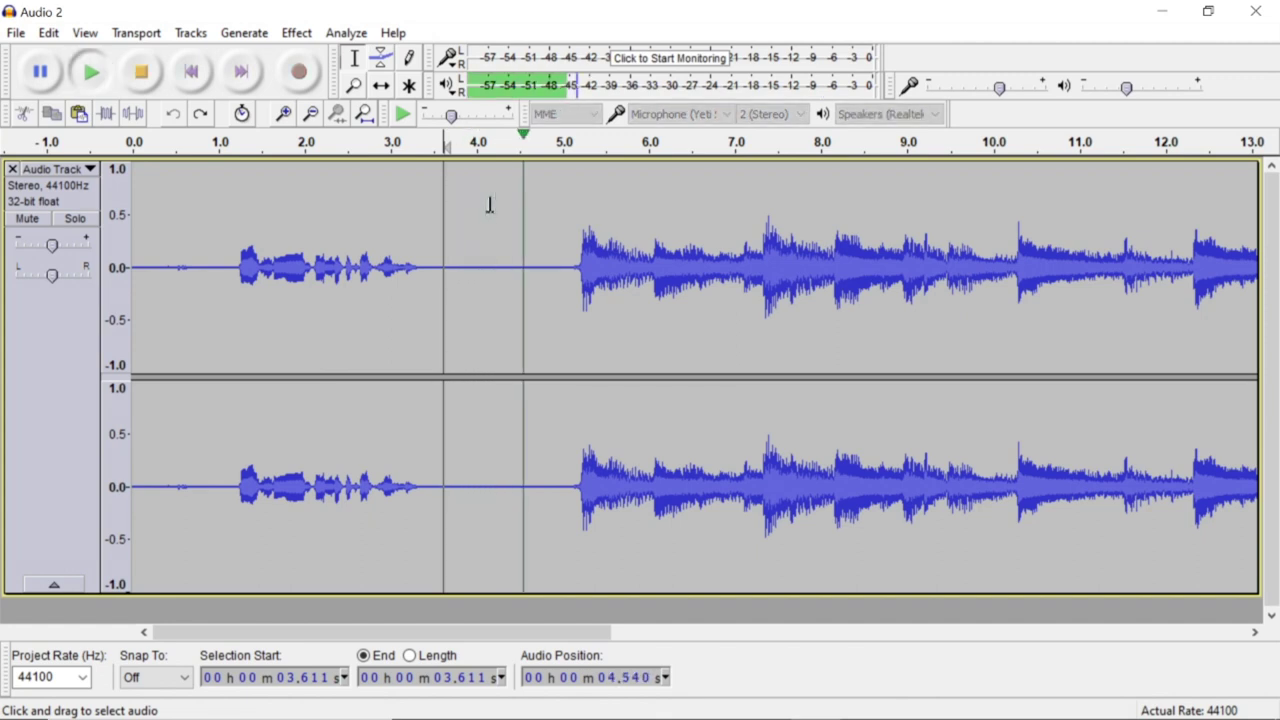
key(space)
key(space)
key(space)
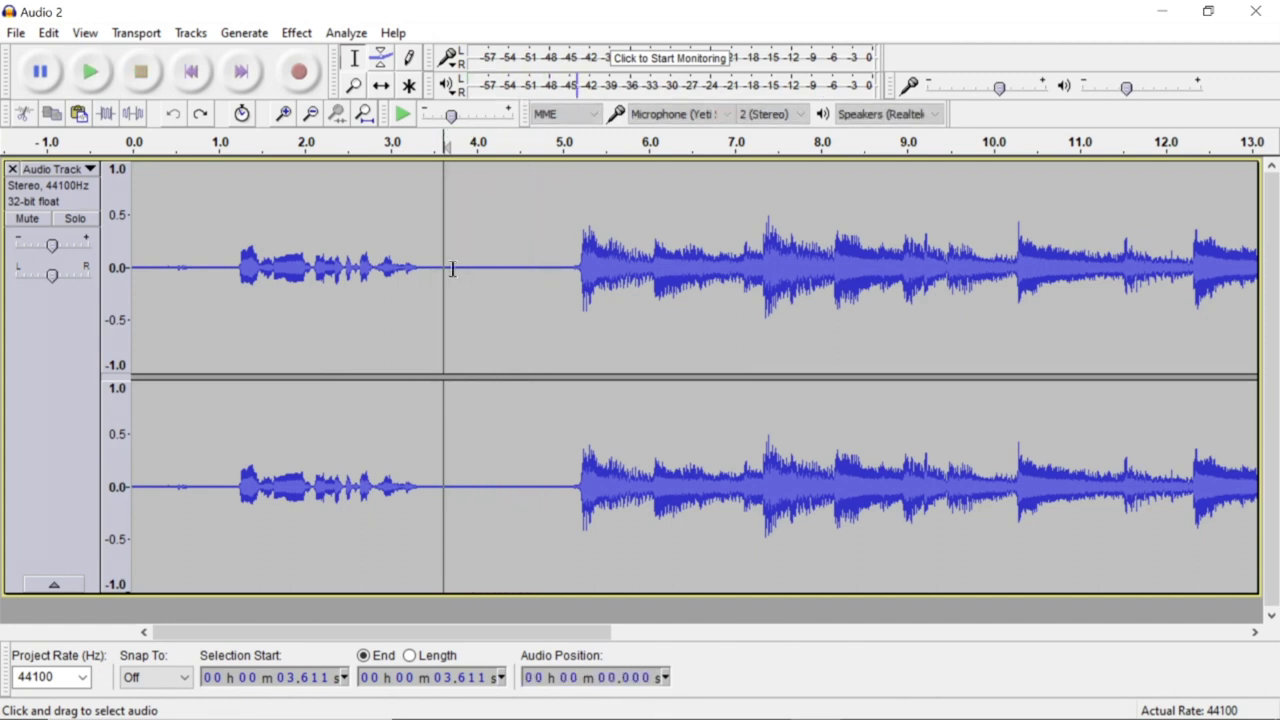
drag(496, 240, 520, 250)
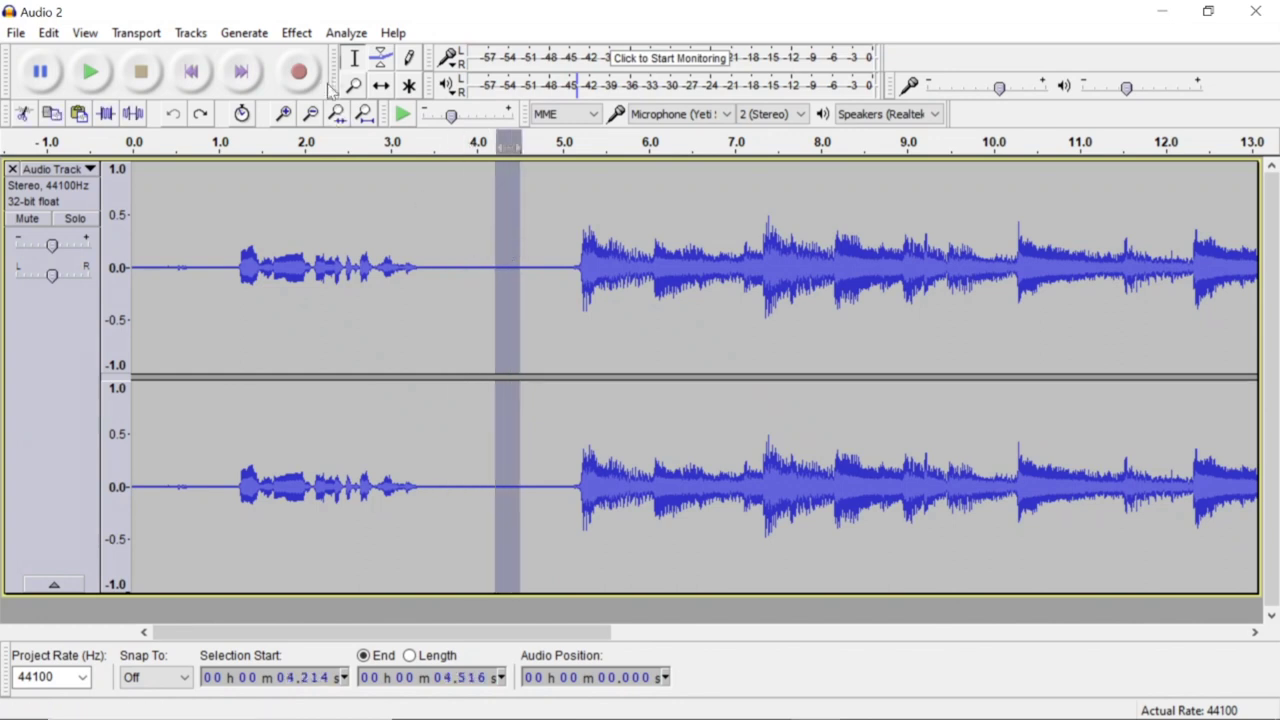
Select the quiet stretch 4.110–4.586 s and capture it as the Noise Reduction noise profile
click(299, 34)
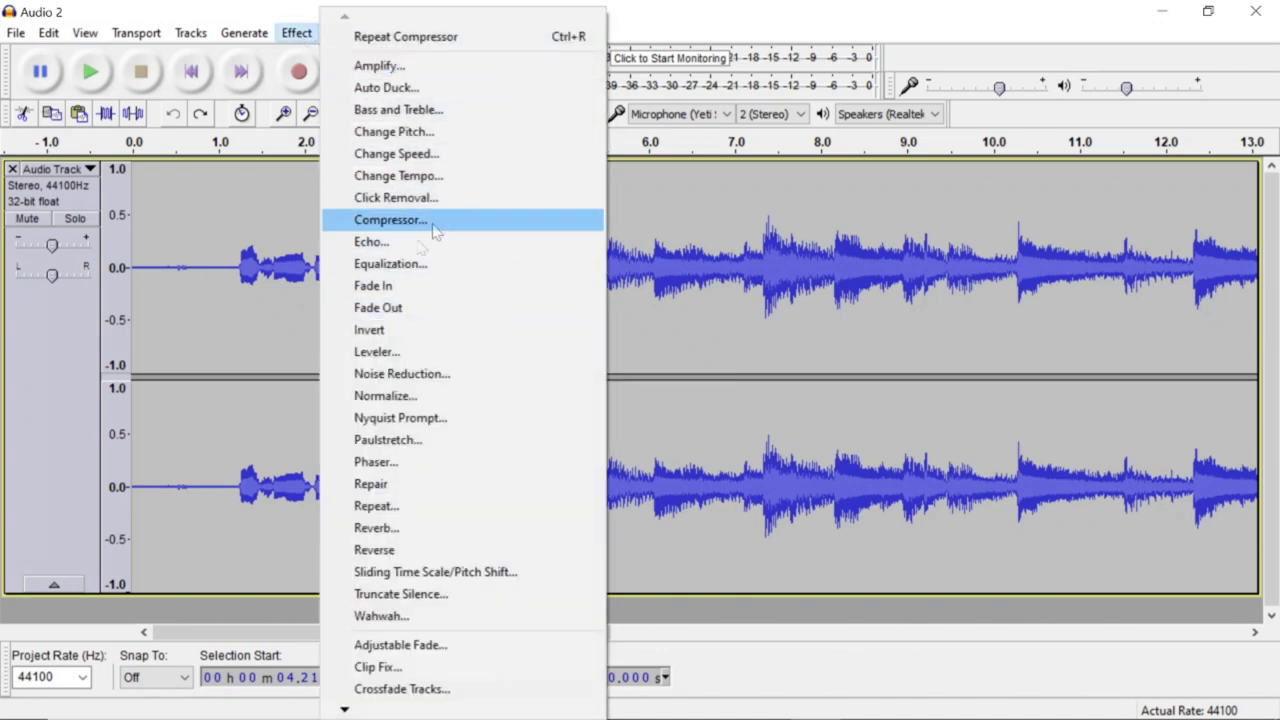
key(Escape)
click(486, 234)
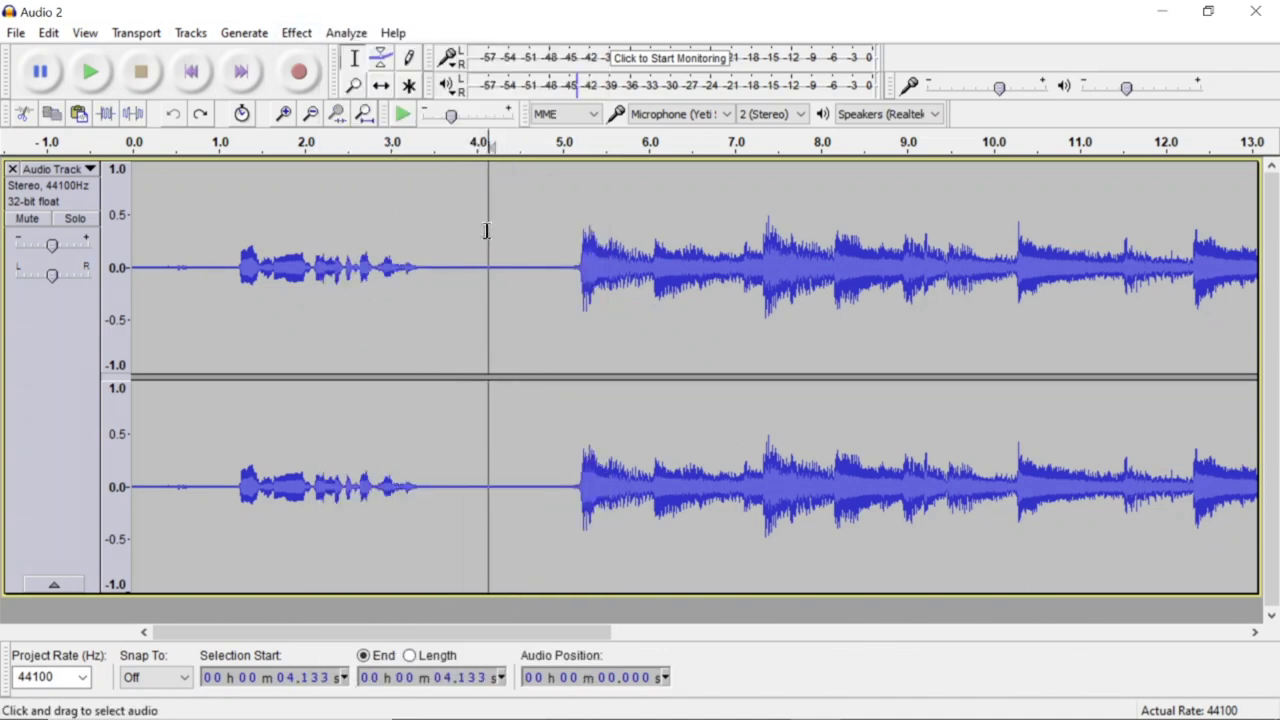
key(ctrl+a)
key(space)
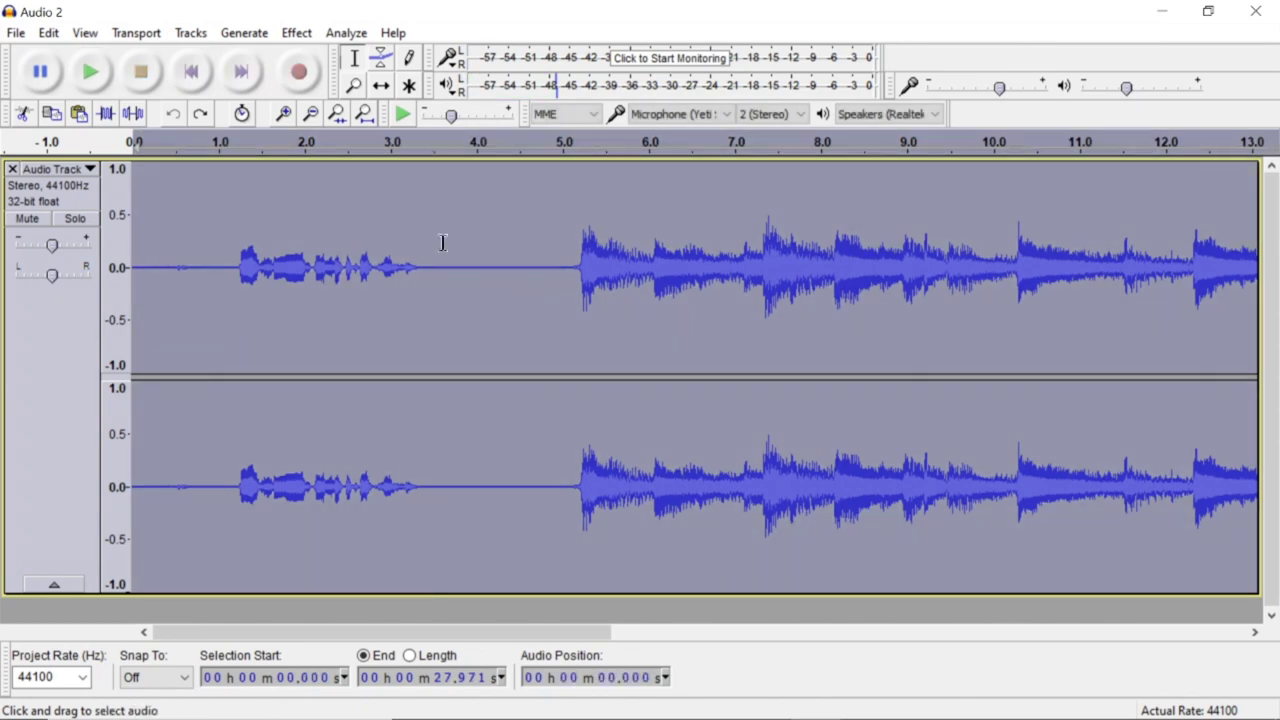
click(447, 240)
drag(486, 245, 526, 245)
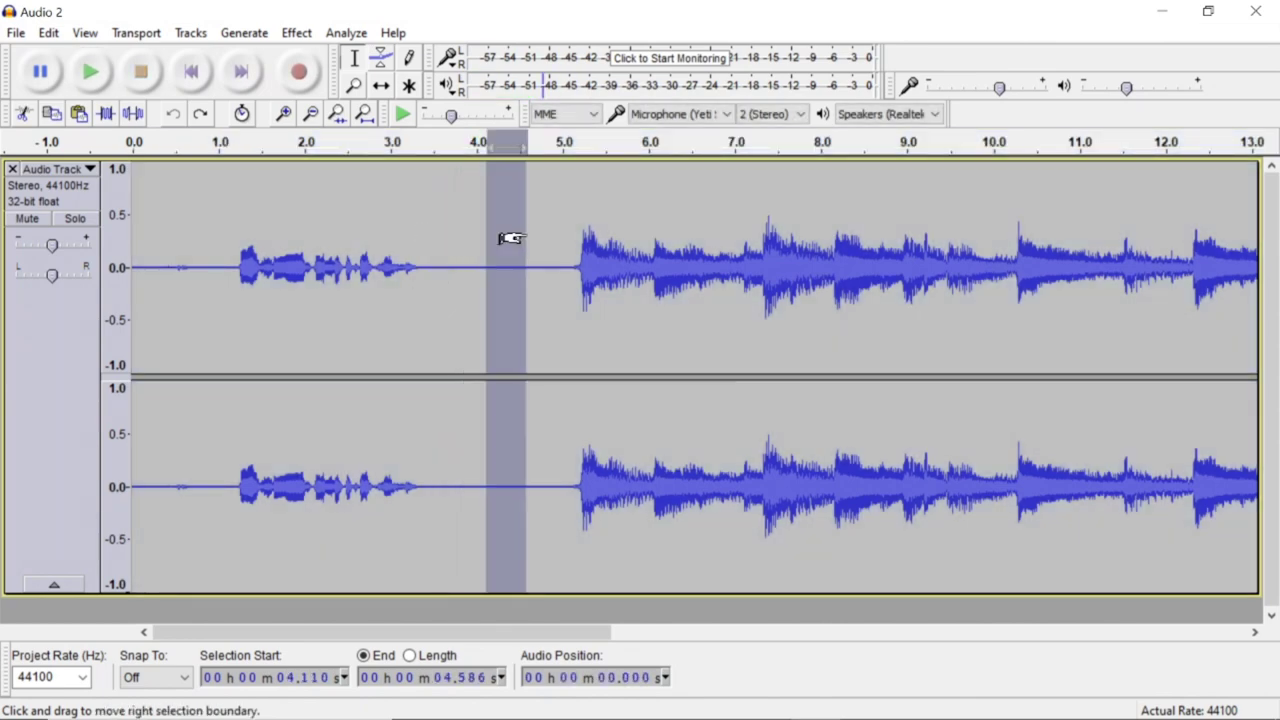
click(308, 35)
click(543, 372)
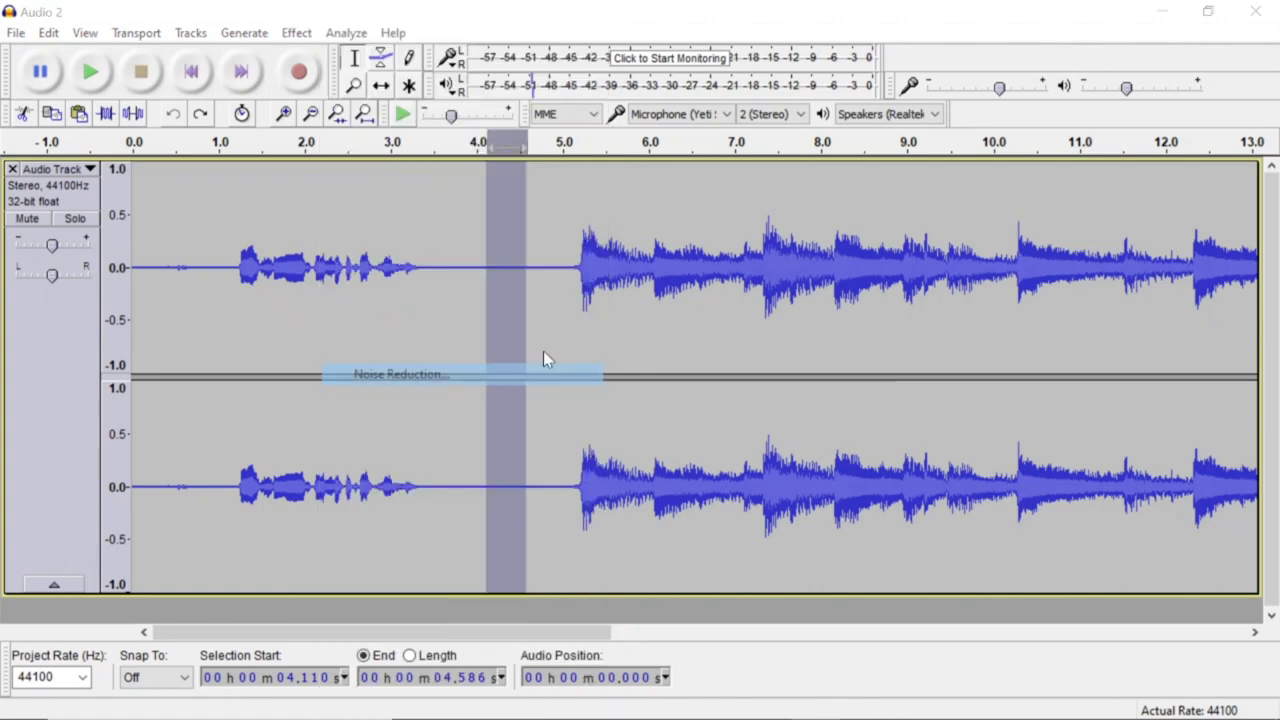
click(640, 271)
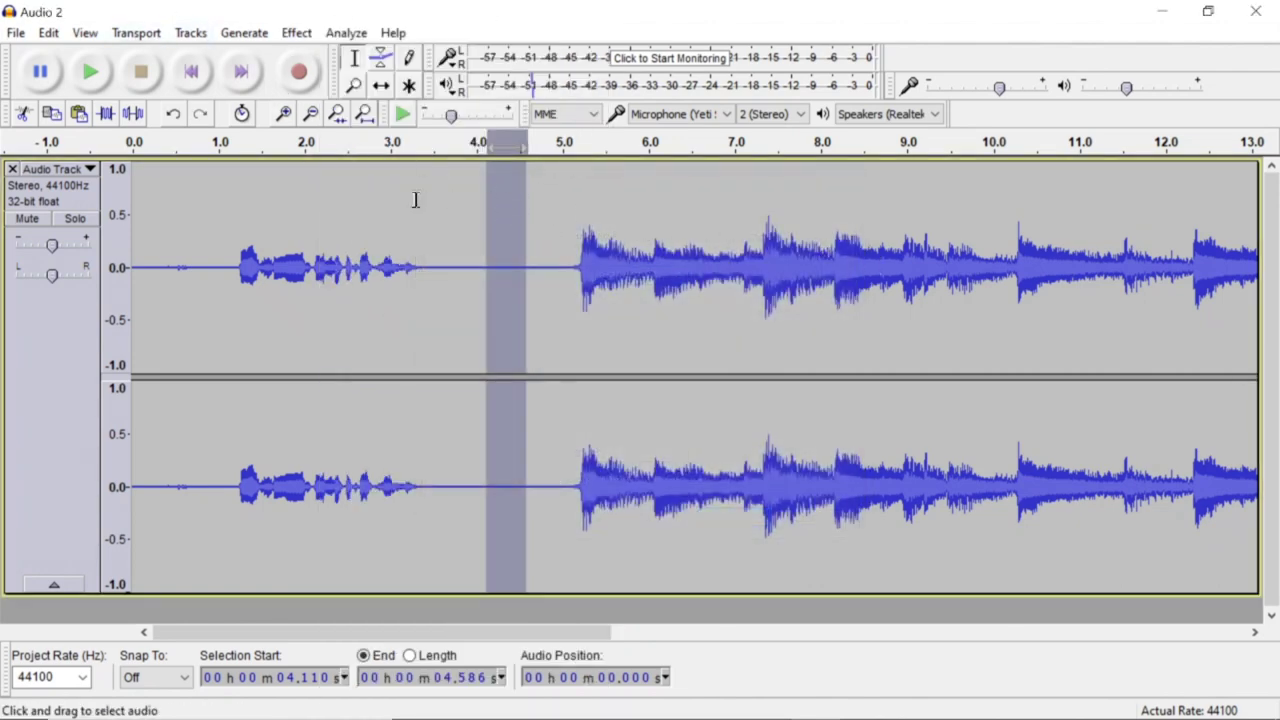
Apply Noise Reduction to the whole track at 10 dB, sensitivity 6.00, smoothing 0
key(ctrl+a)
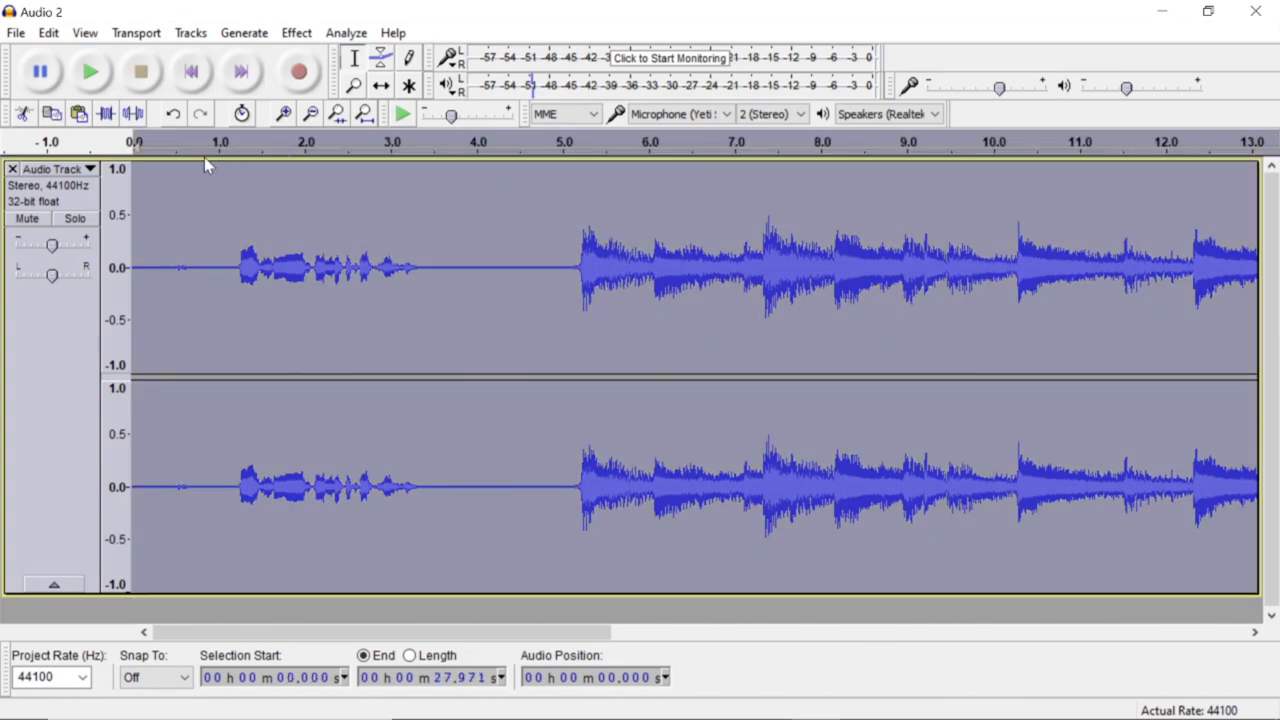
click(294, 34)
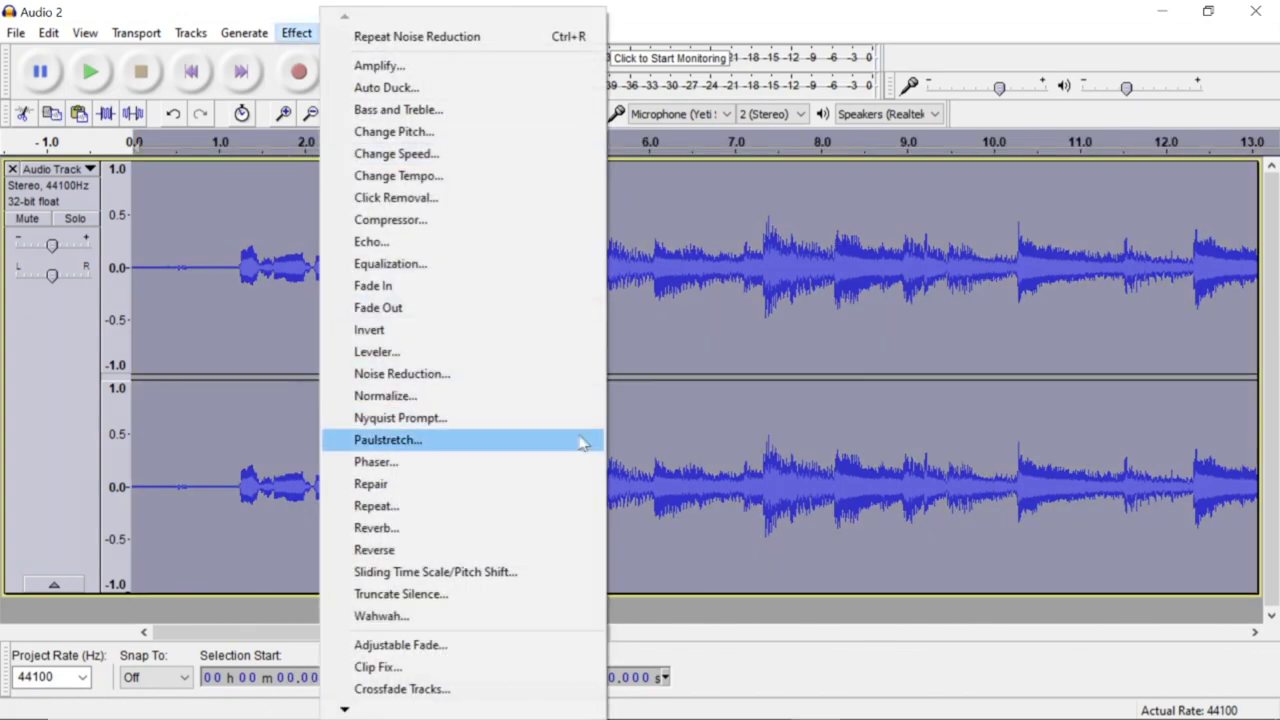
click(490, 374)
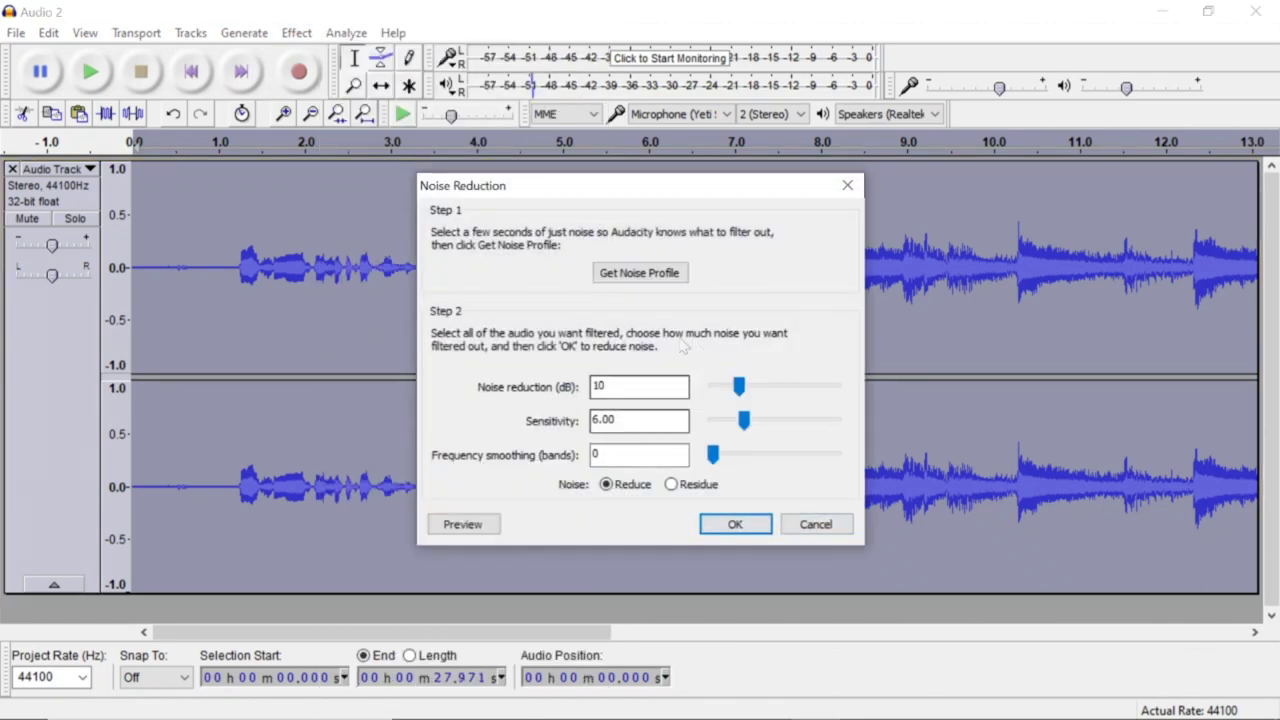
click(718, 523)
click(494, 222)
Listen to the cleaned track from 1.312 s
click(500, 212)
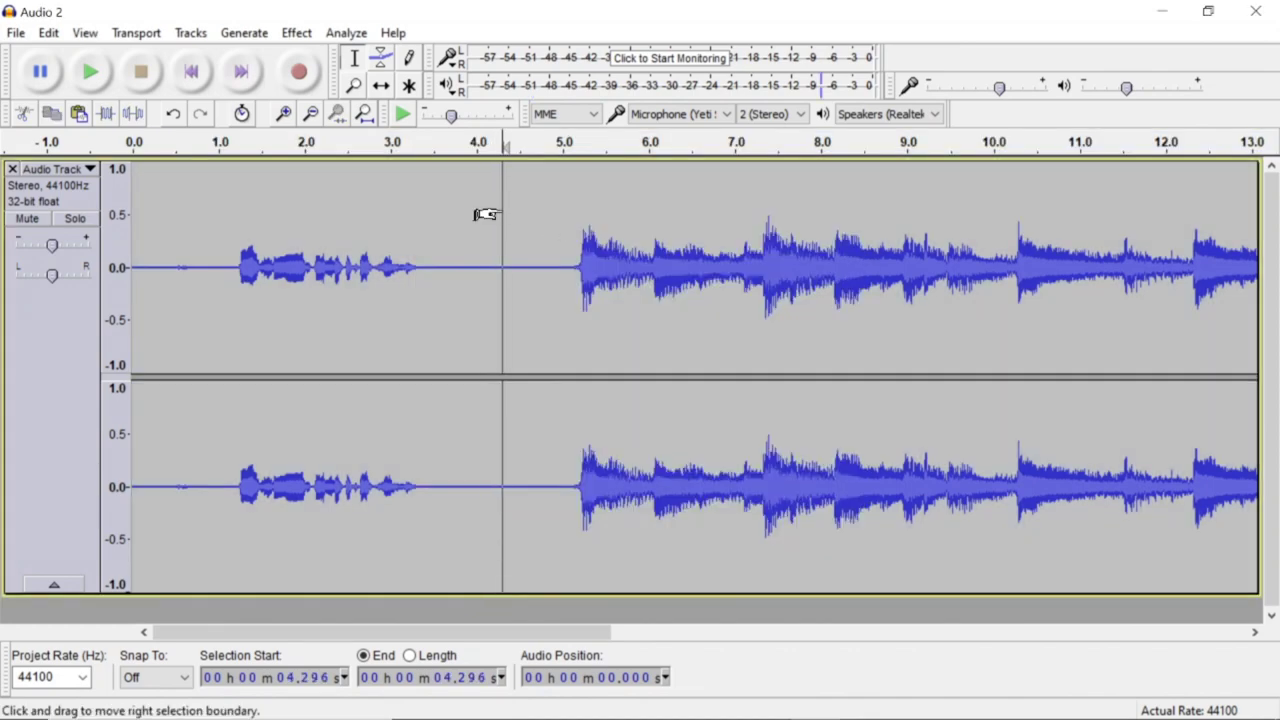
drag(500, 212, 542, 232)
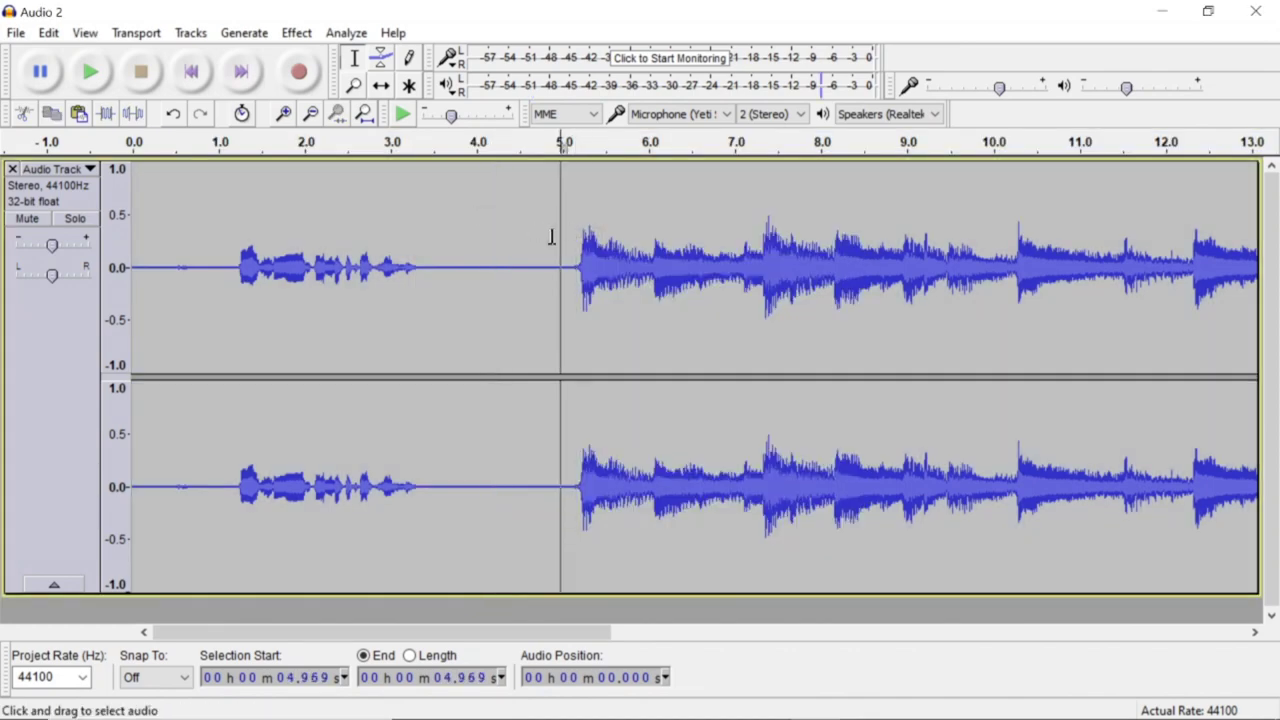
click(246, 312)
key(space)
key(space)
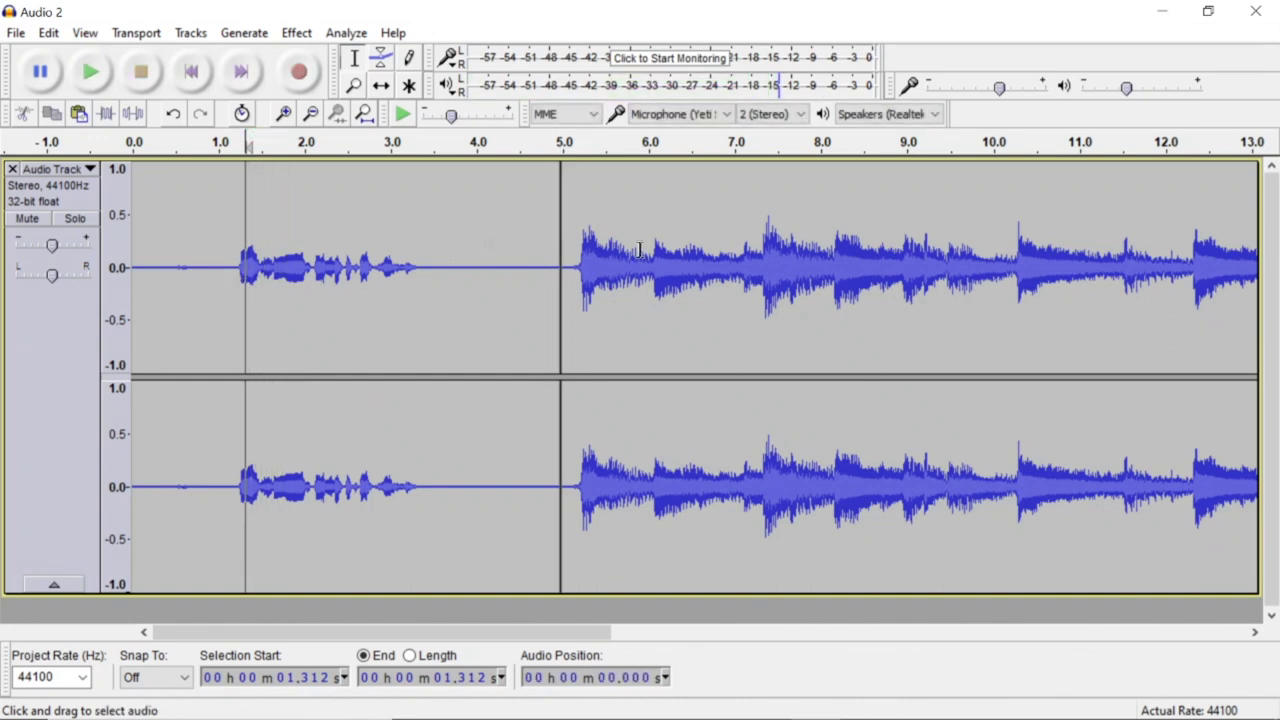
Select the guitar clip from 4.969 s to the end of the track
double_click(717, 226)
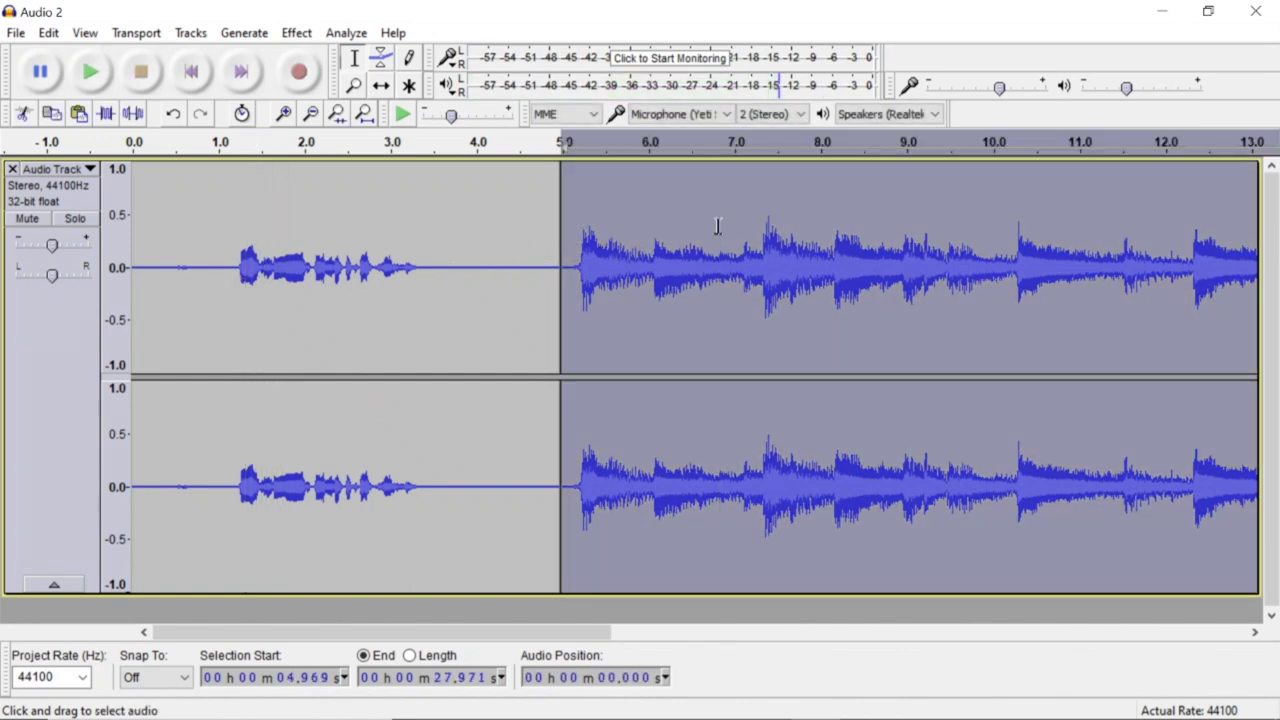
drag(425, 636, 553, 636)
click(297, 33)
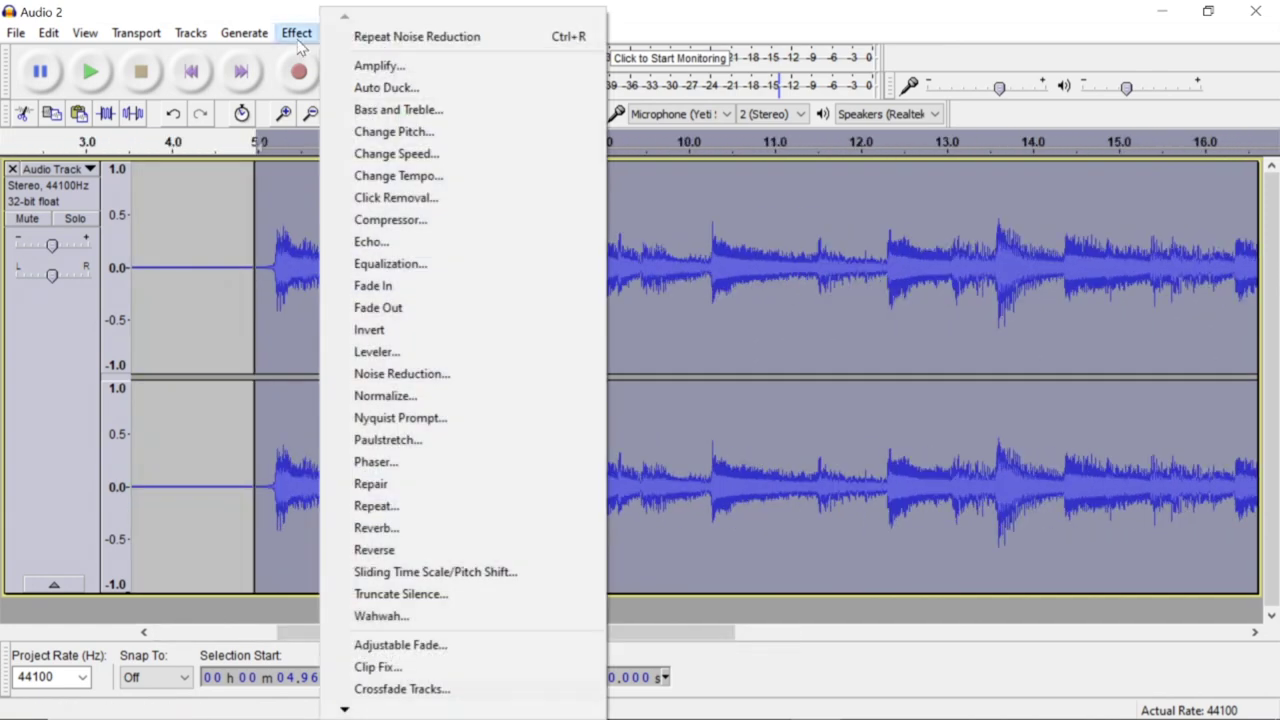
Apply Bass and Treble (bass 1.8 dB, treble 5.5 dB, level -1.0 dB) and play from 5.039 s
click(294, 35)
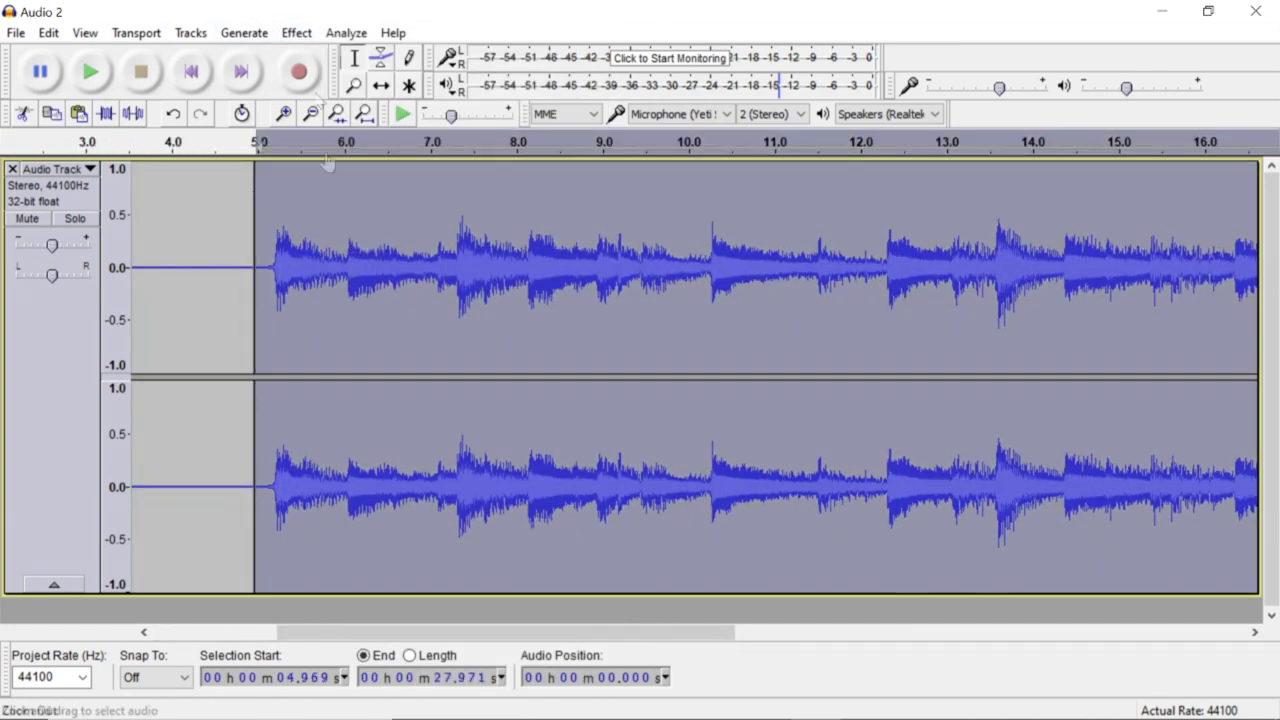
click(297, 33)
click(398, 109)
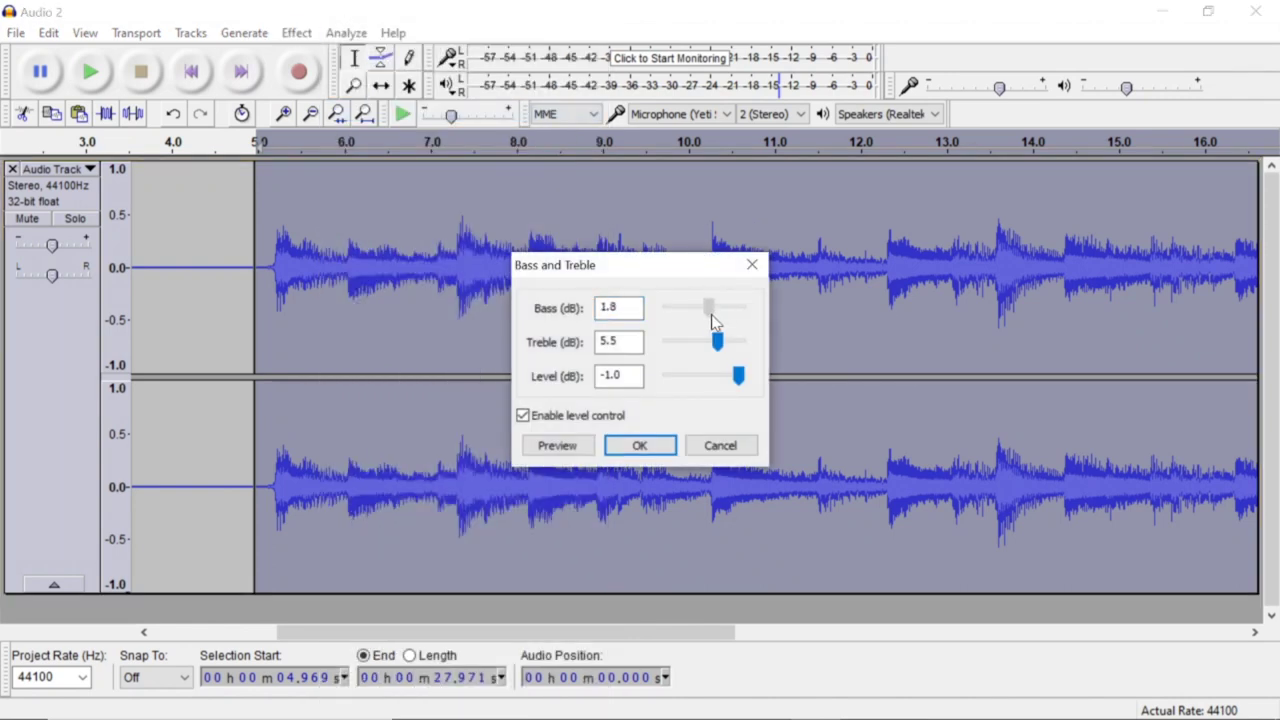
click(637, 446)
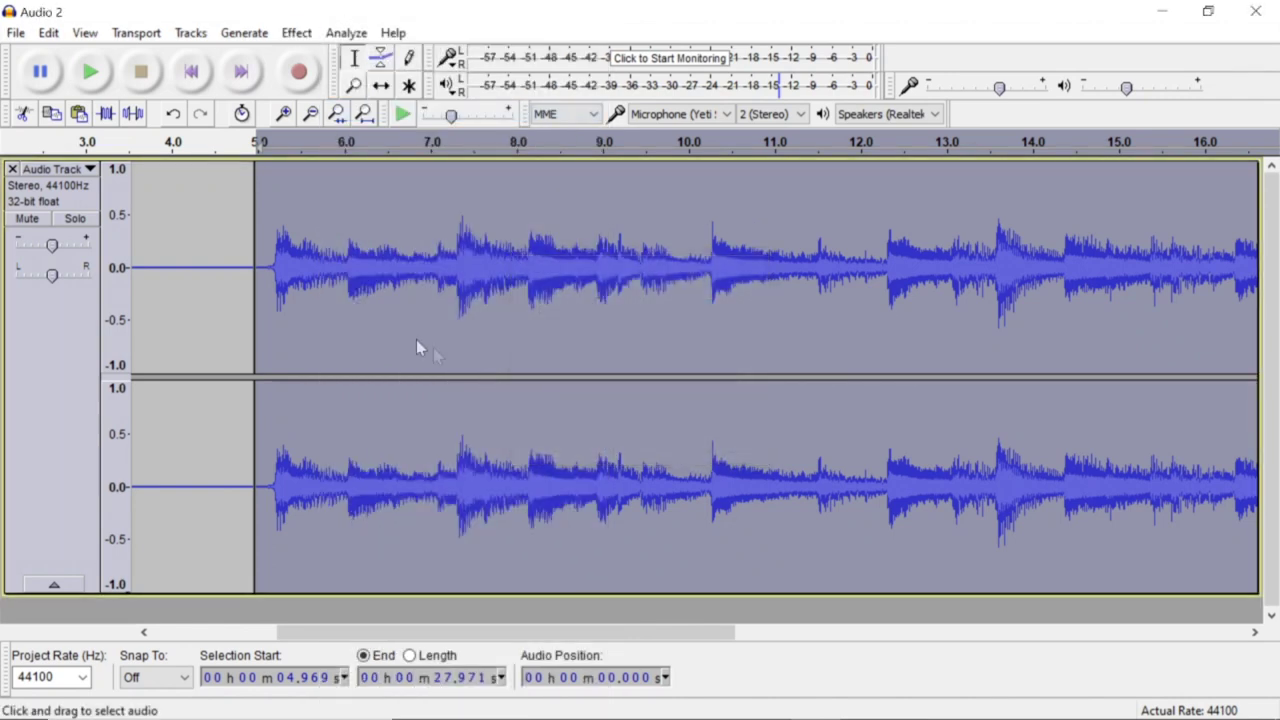
click(259, 243)
key(space)
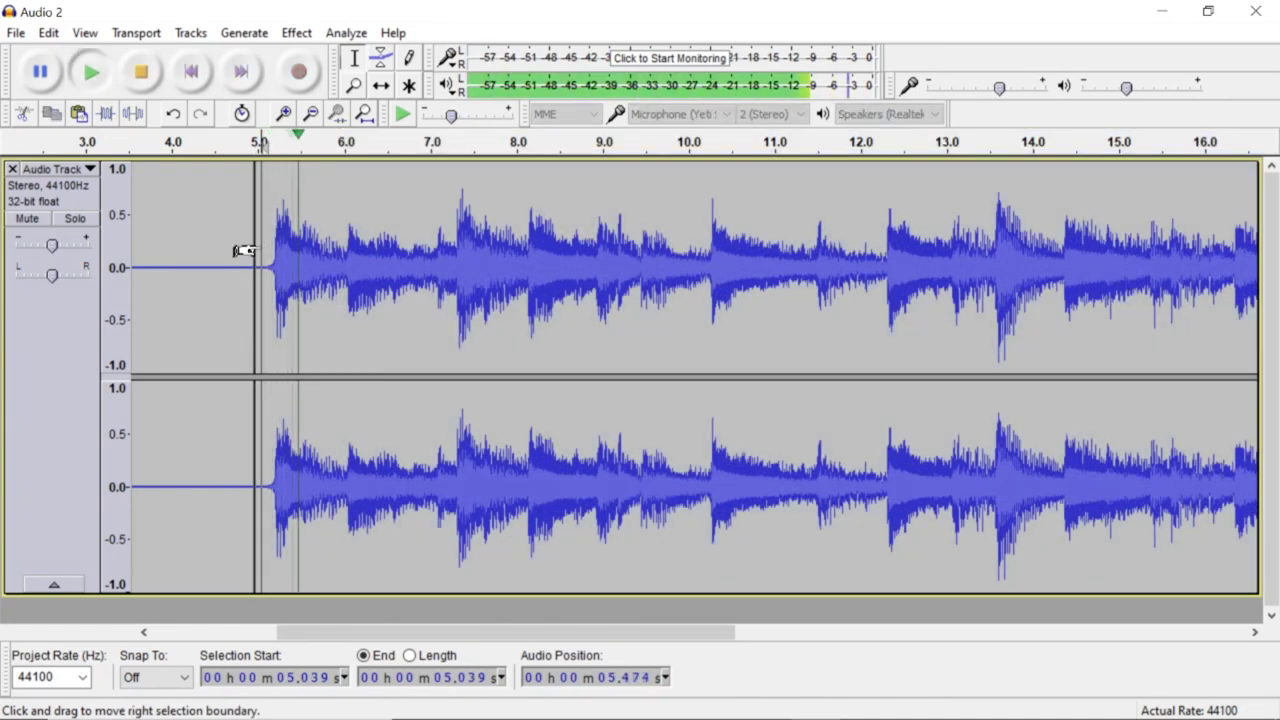
key(space)
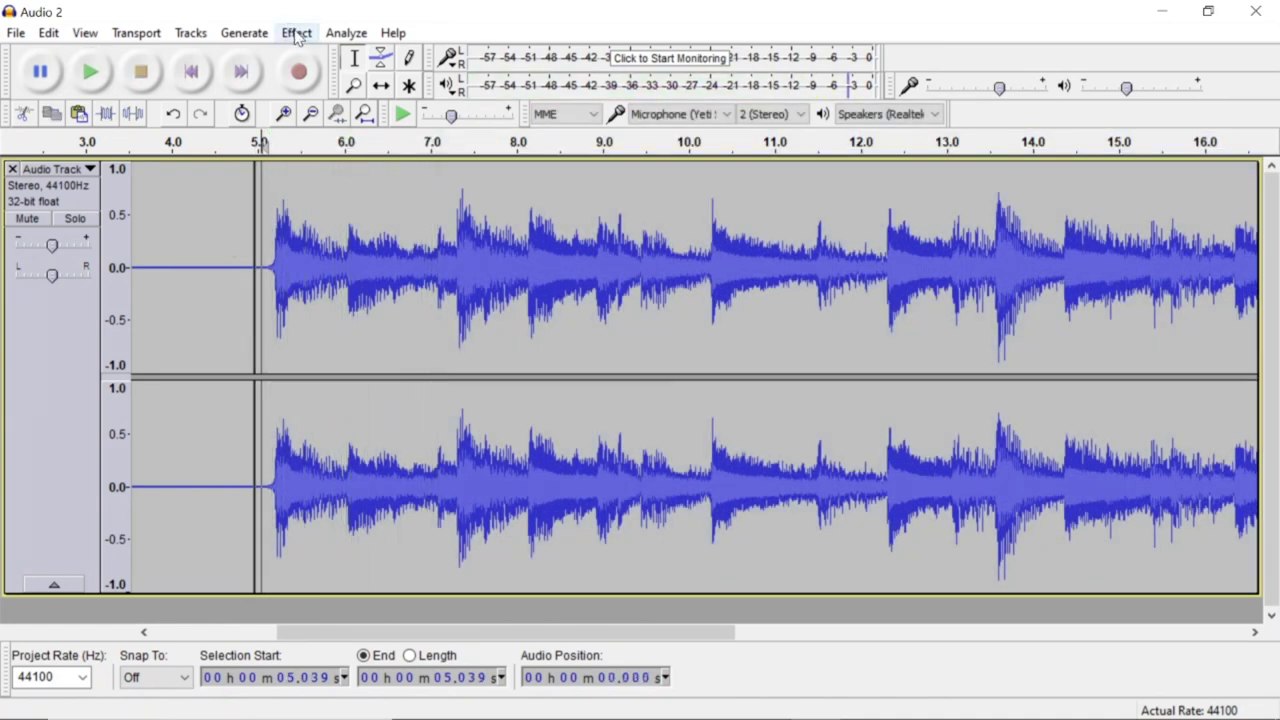
Try reverb at 35% room size on the guitar, listen, then undo it
click(292, 34)
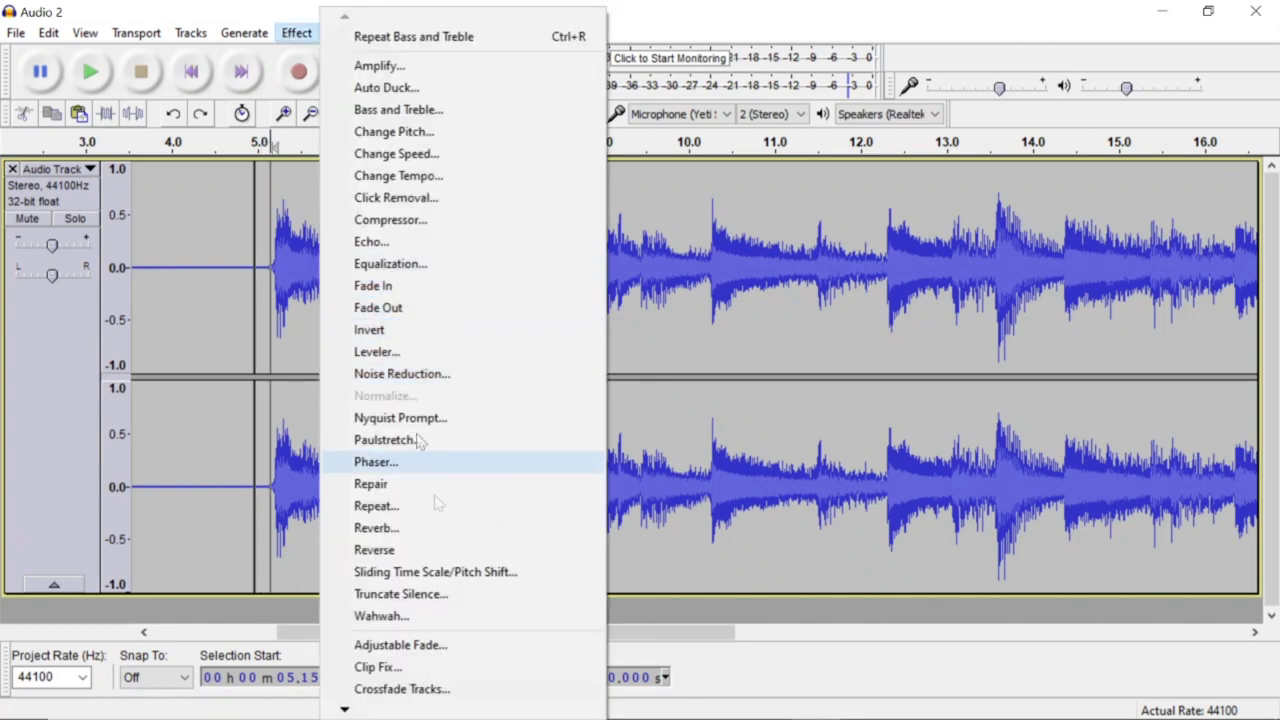
click(457, 526)
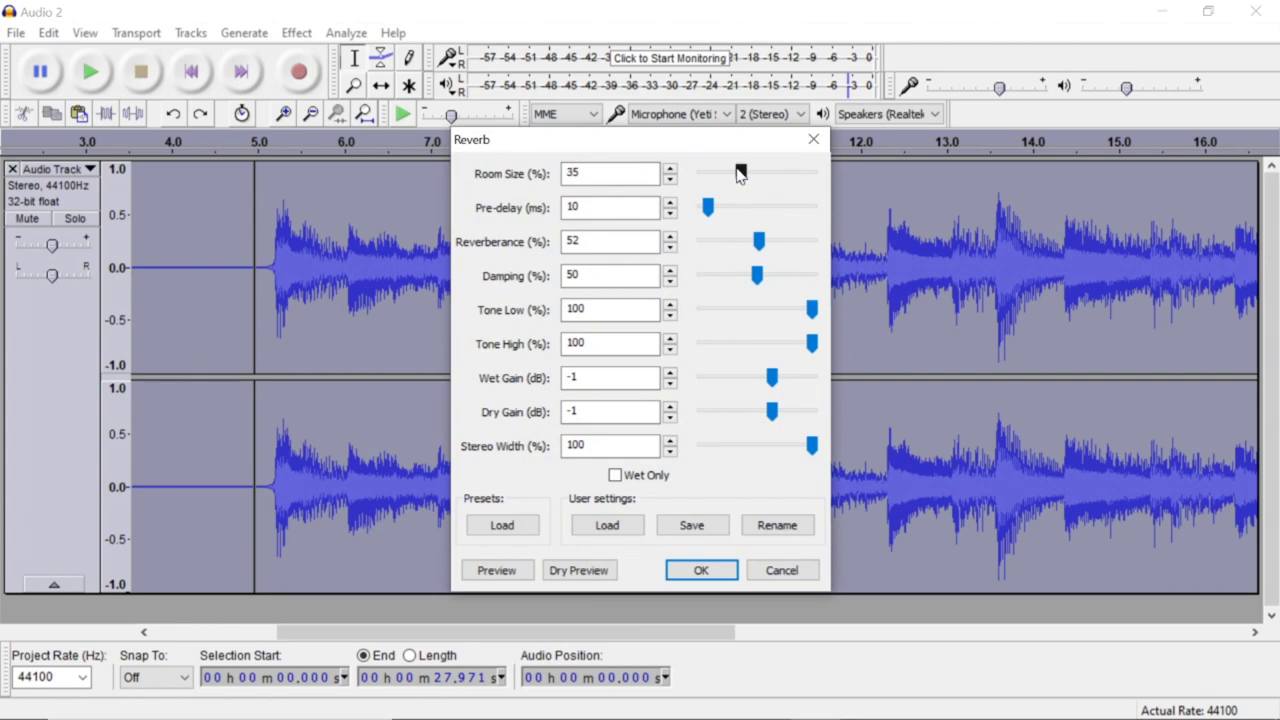
click(702, 576)
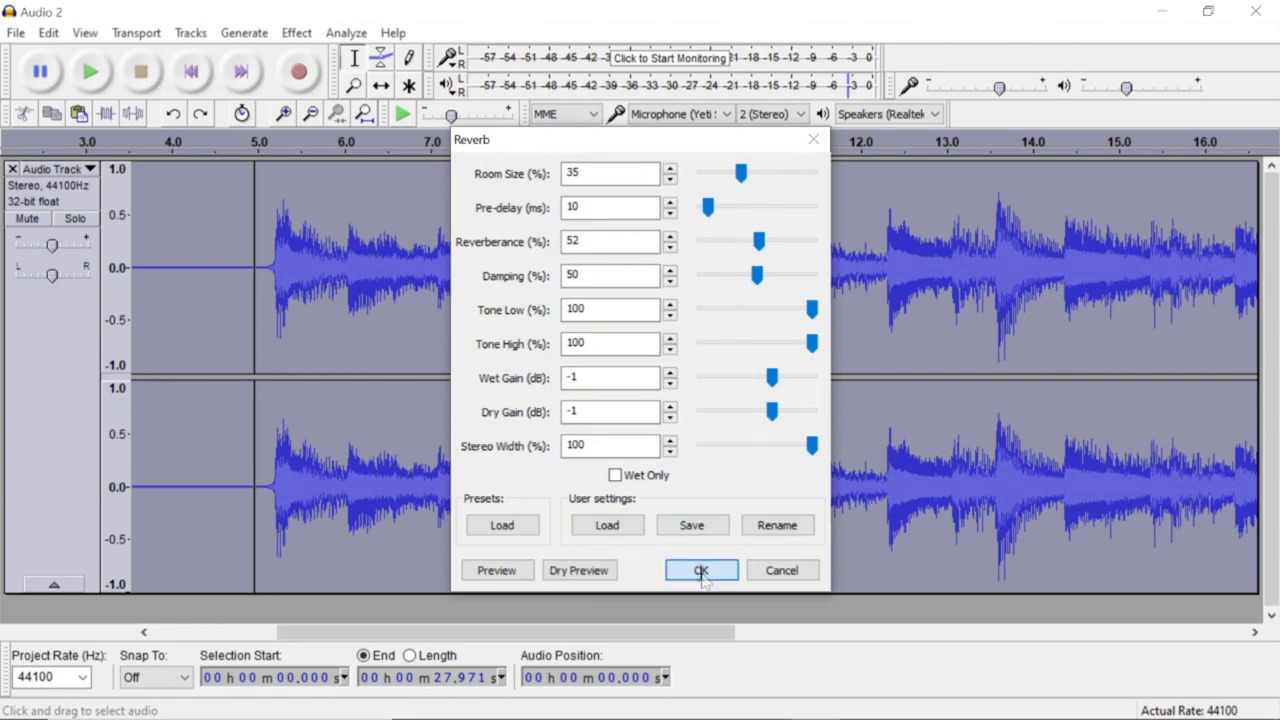
click(268, 142)
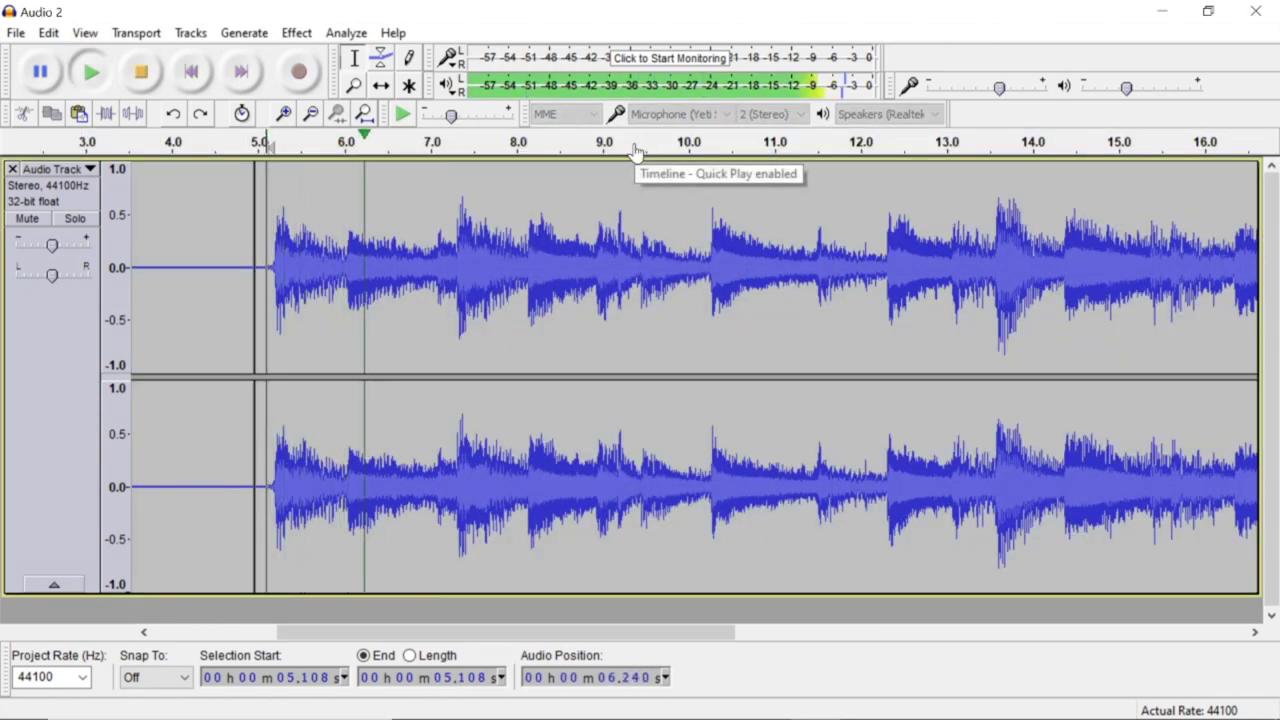
key(space)
key(ctrl+a)
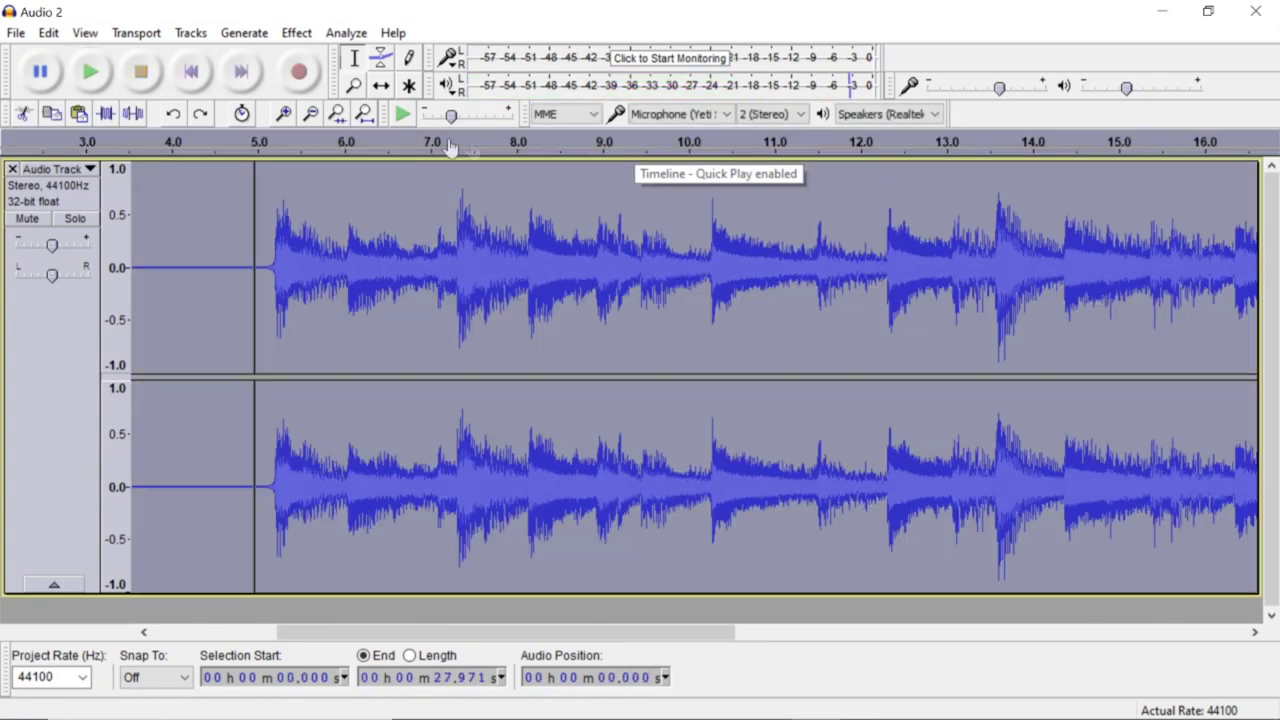
Apply reverb with 25% room size to the guitar section from 4.969 s
key(shift+k)
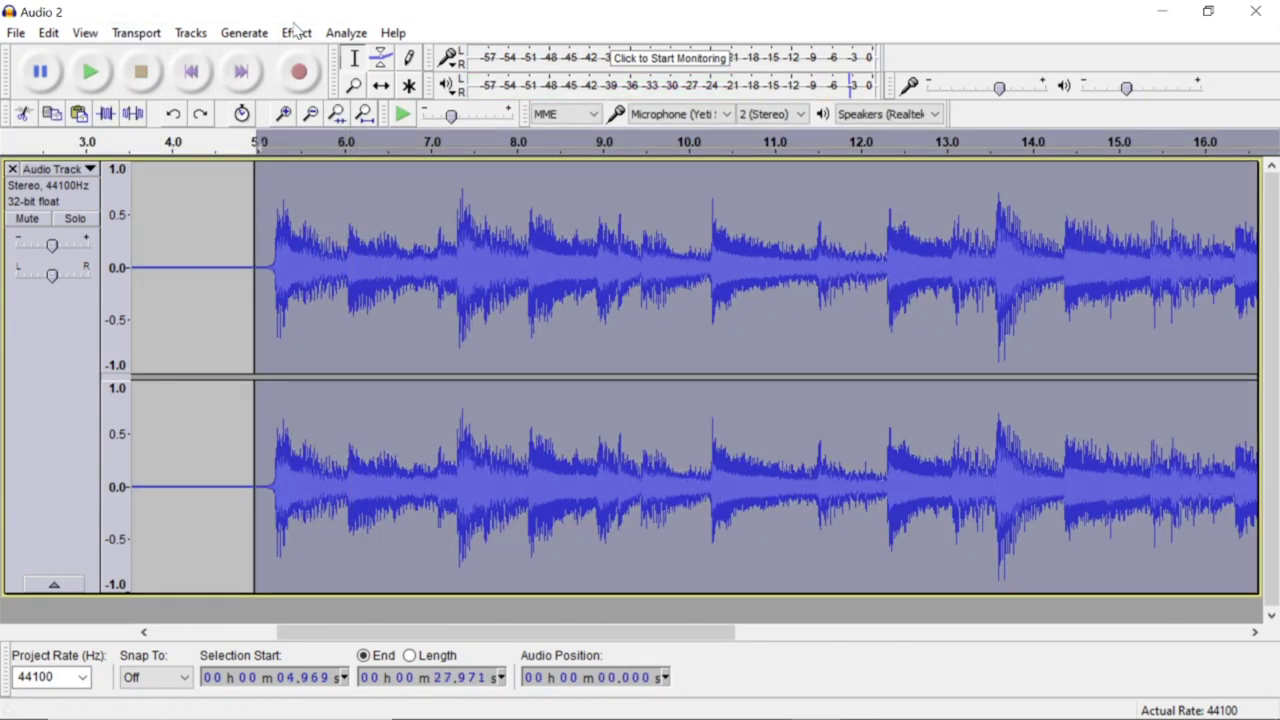
click(296, 32)
click(526, 526)
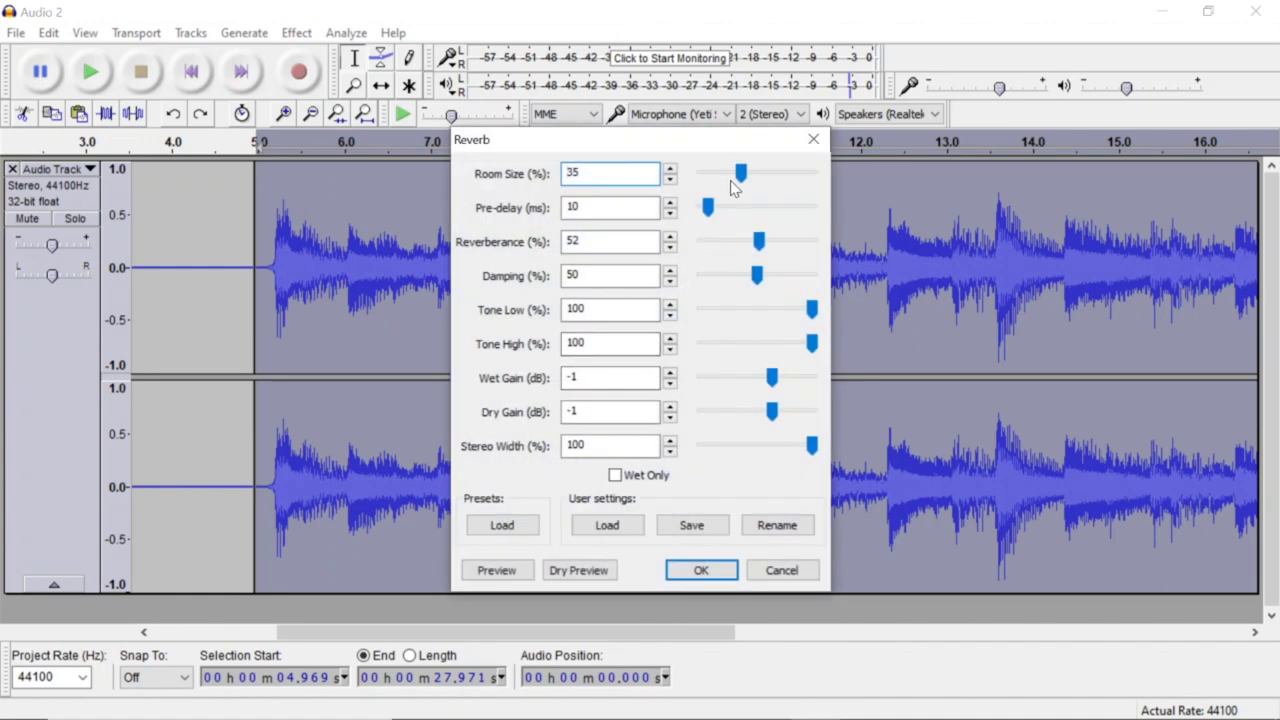
click(701, 566)
Listen to the reverberated guitar from about 5.1 s and reselect the section to the end
click(258, 225)
key(space)
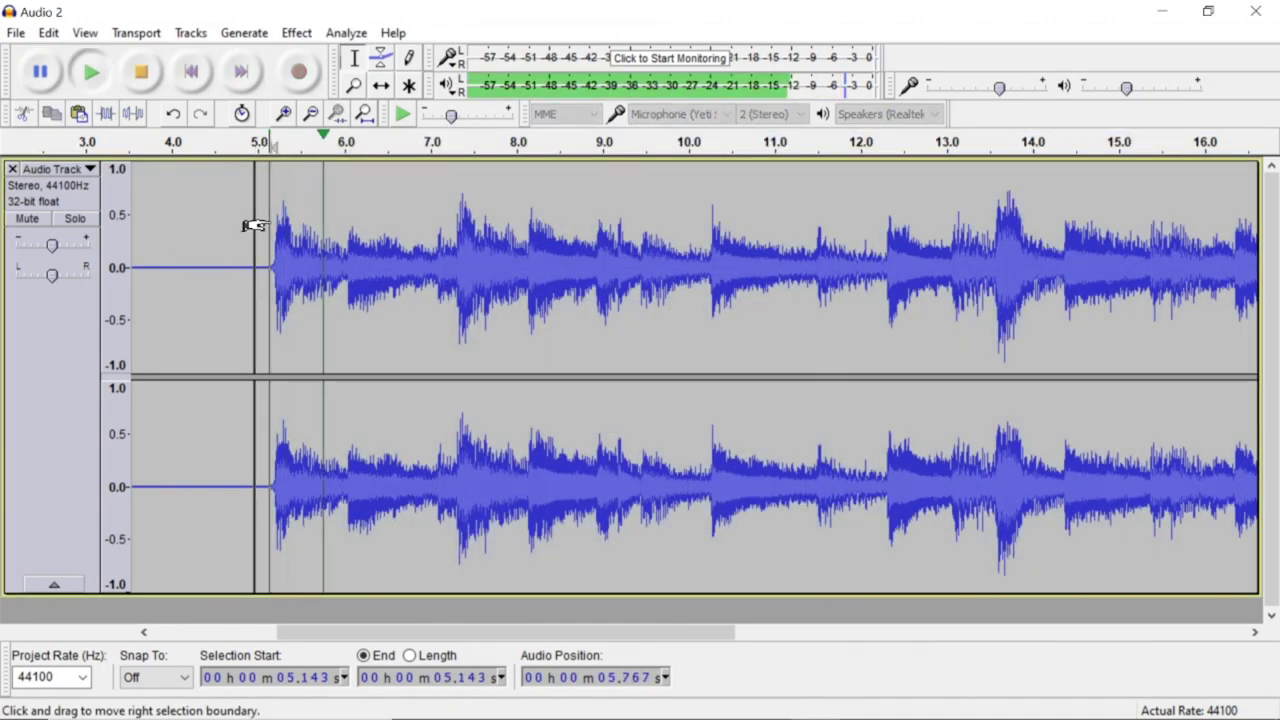
key(space)
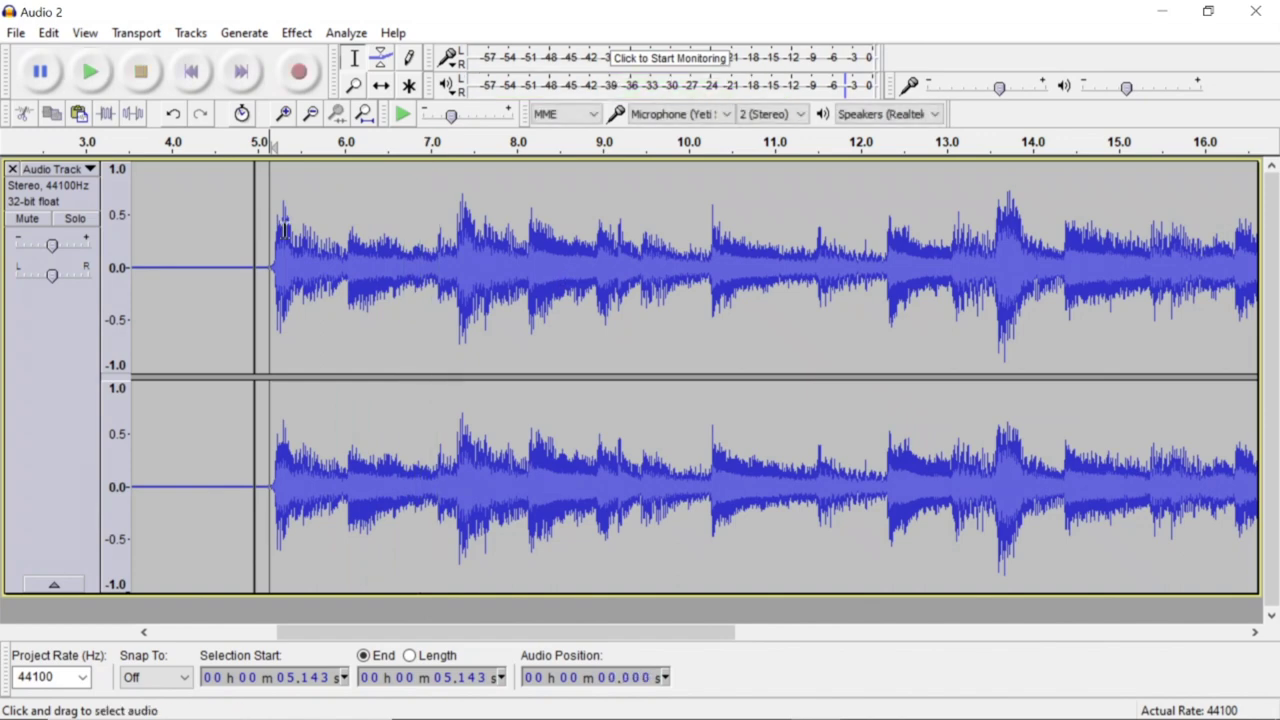
click(264, 235)
key(space)
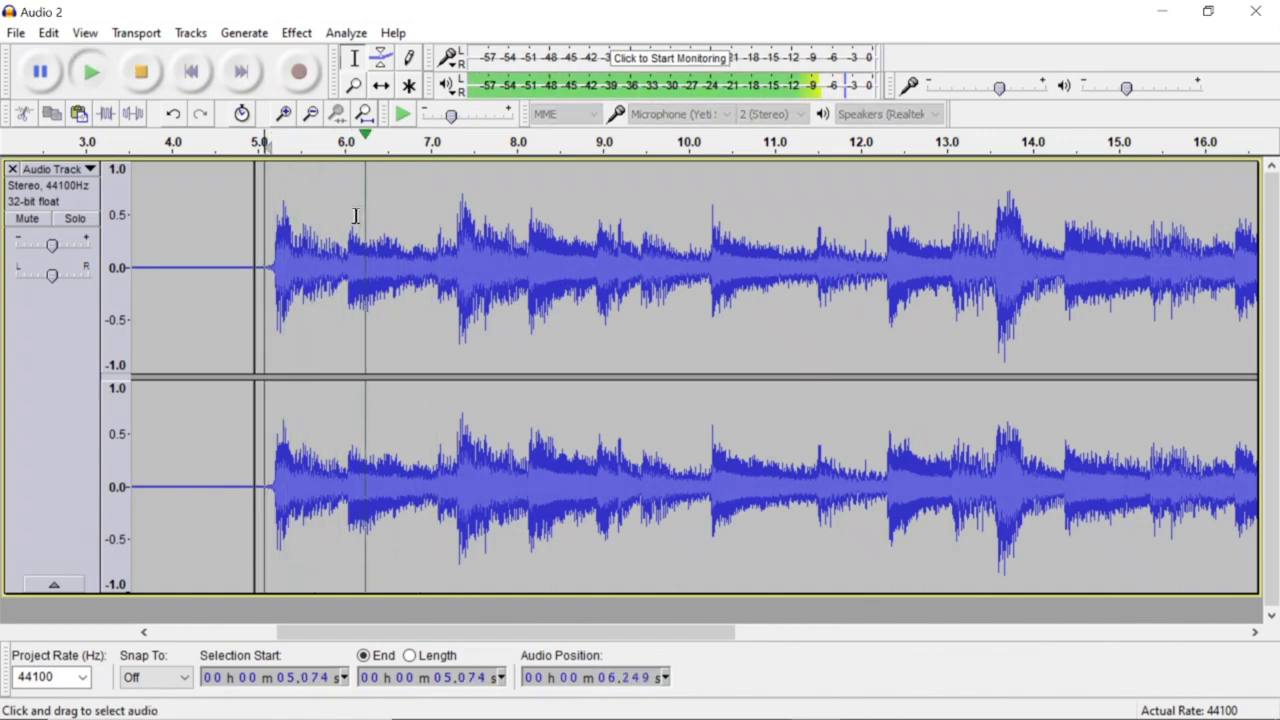
key(space)
double_click(430, 237)
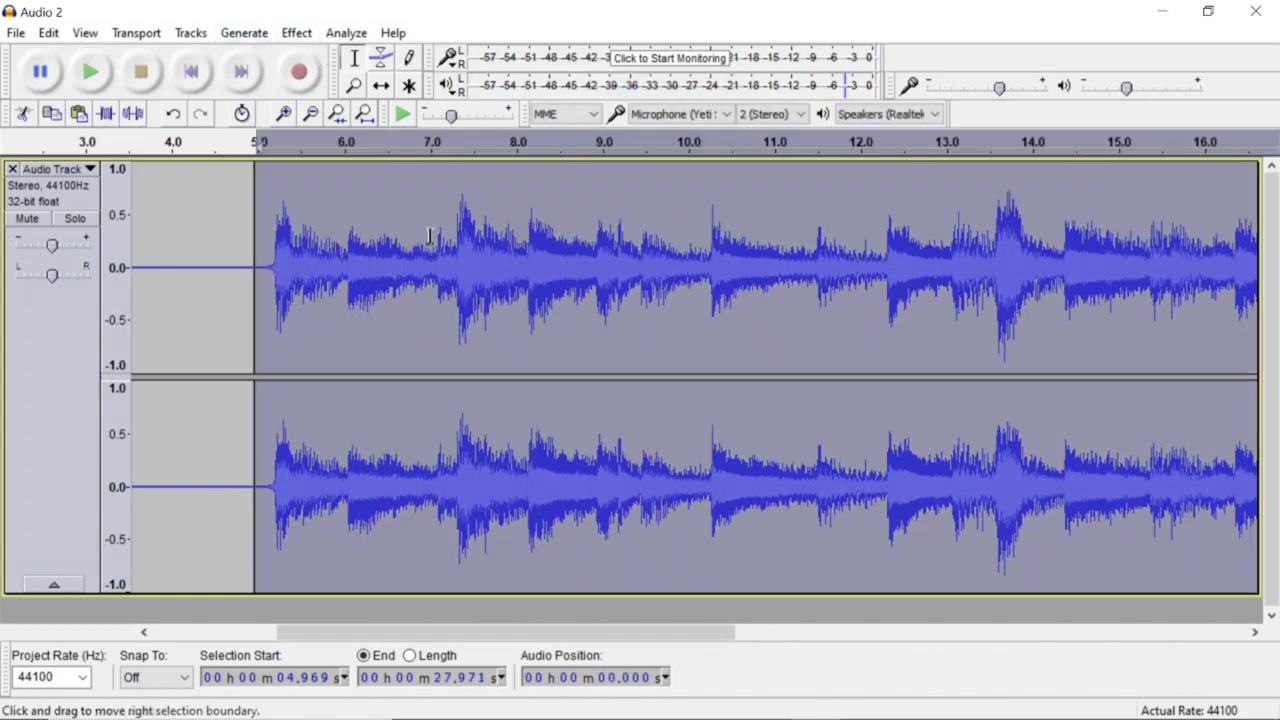
Compress the guitar section at 2:1 ratio with −12 dB threshold and listen from 5.085 s
click(296, 32)
click(477, 220)
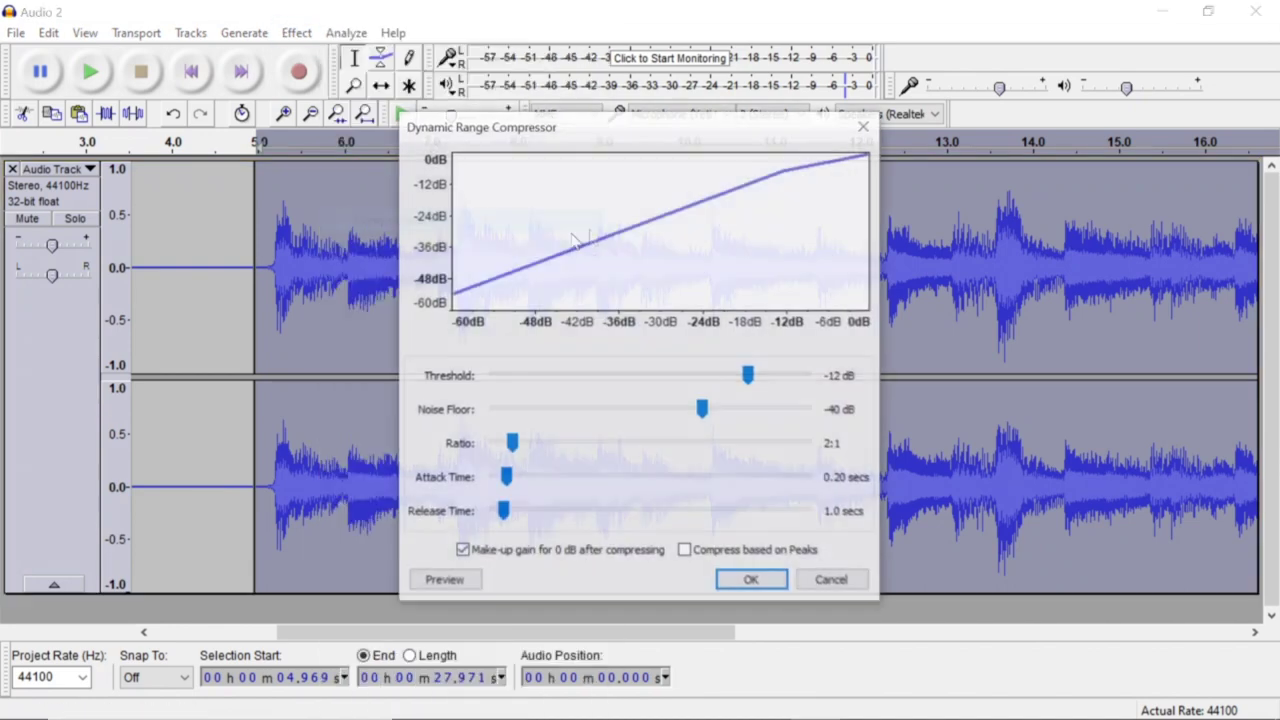
click(777, 584)
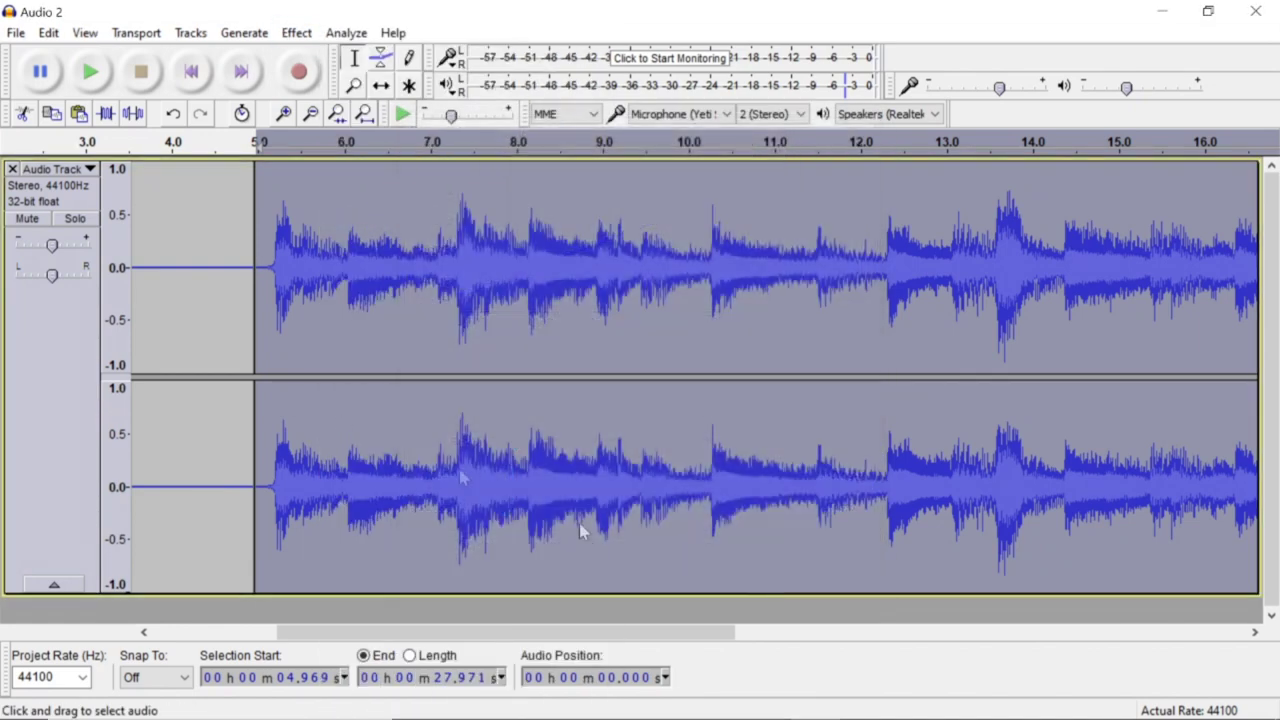
click(264, 247)
key(space)
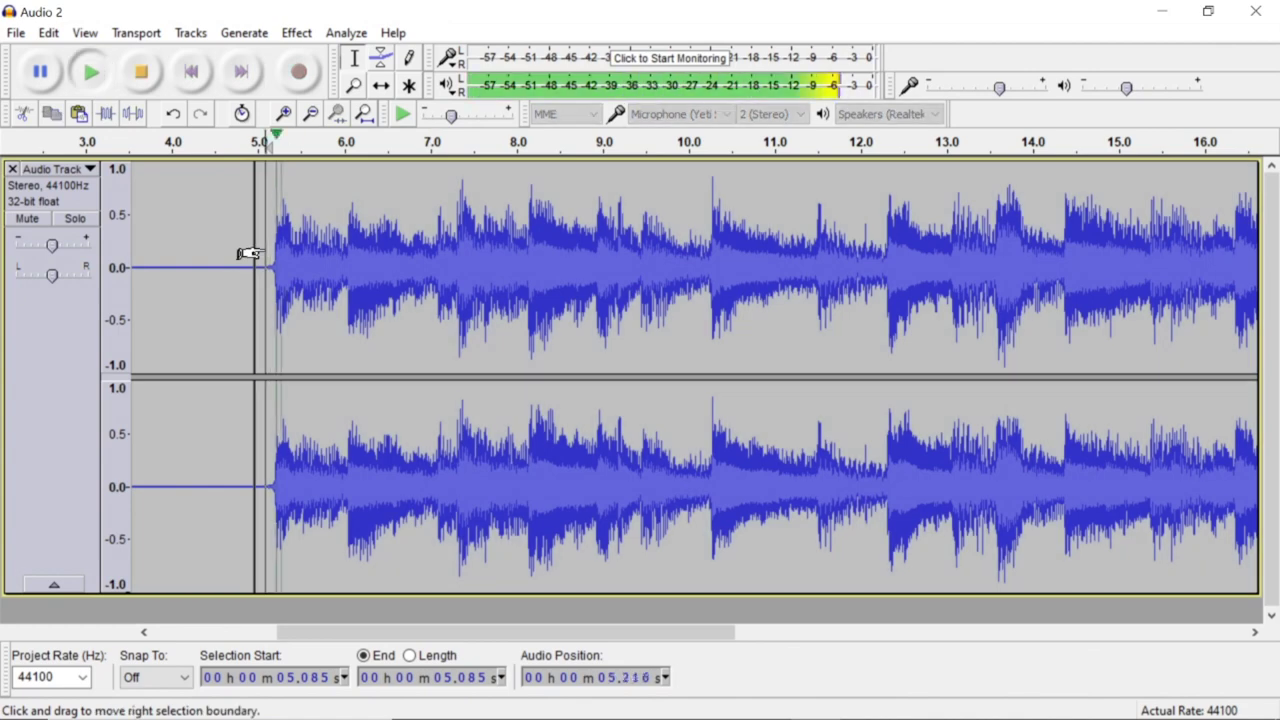
click(249, 253)
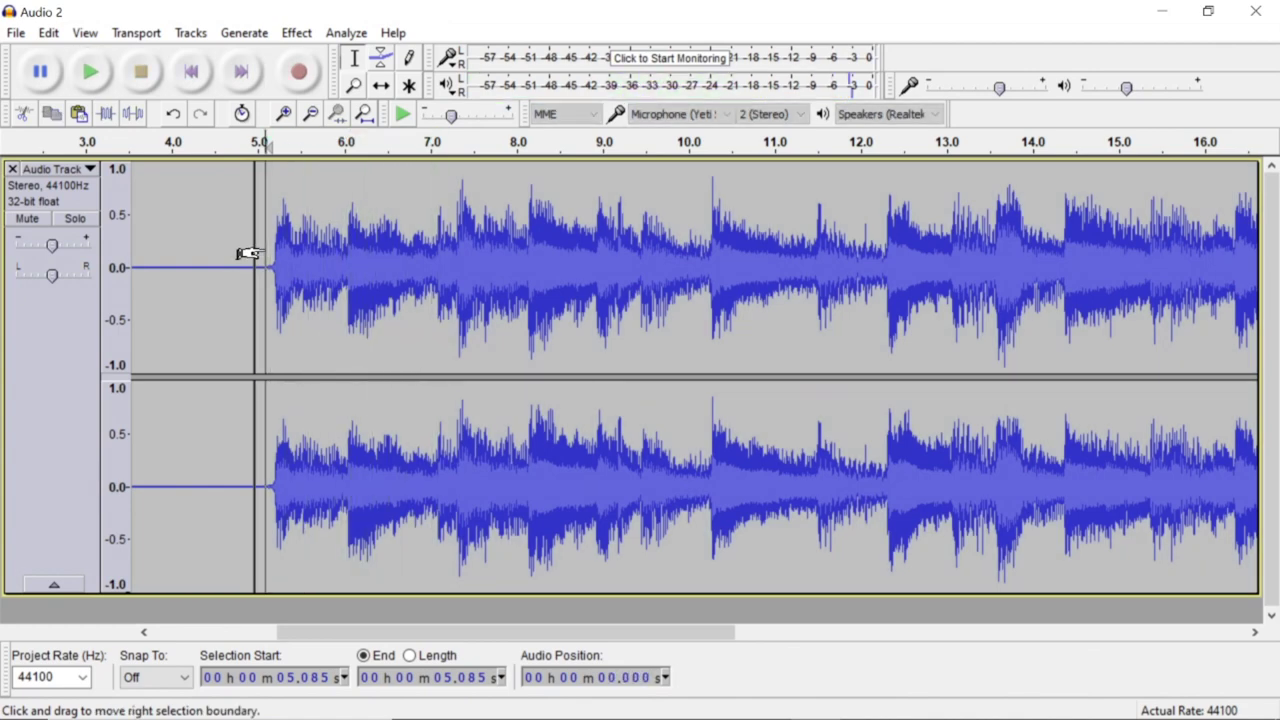
Normalize the guitar section from 4.969 s to a −1.0 dB peak and play it back
key(shift+End)
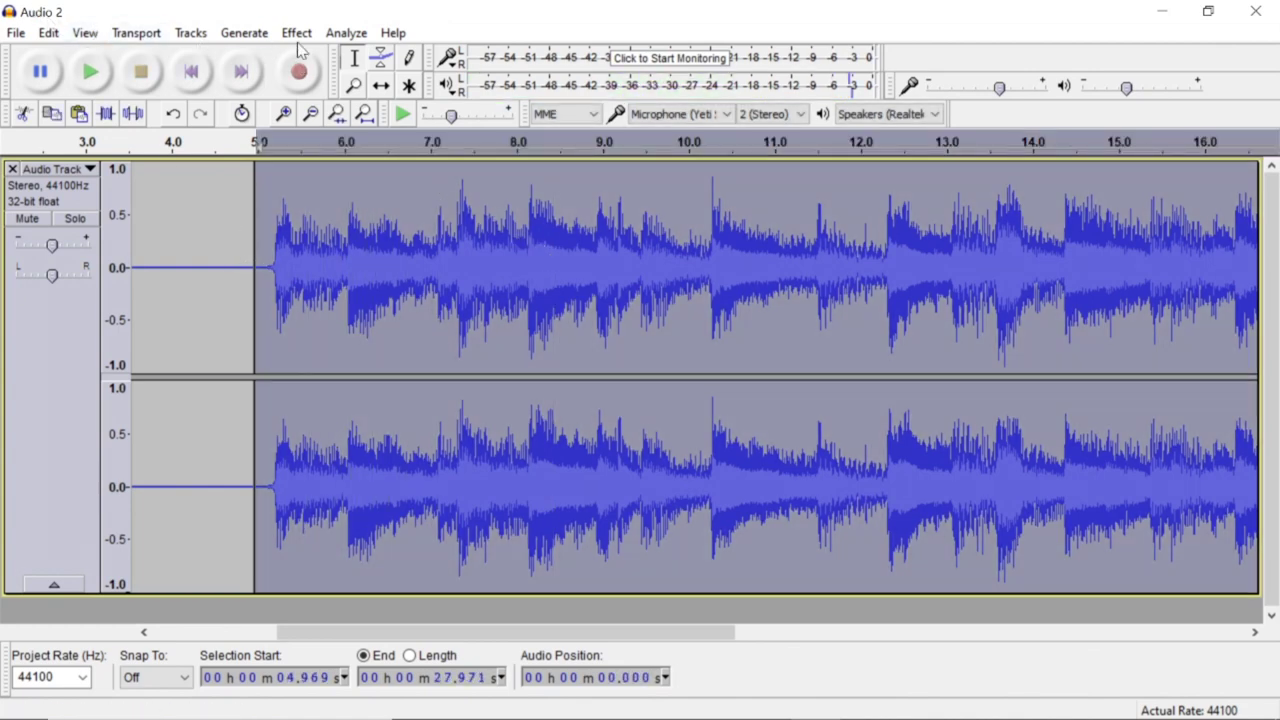
click(296, 33)
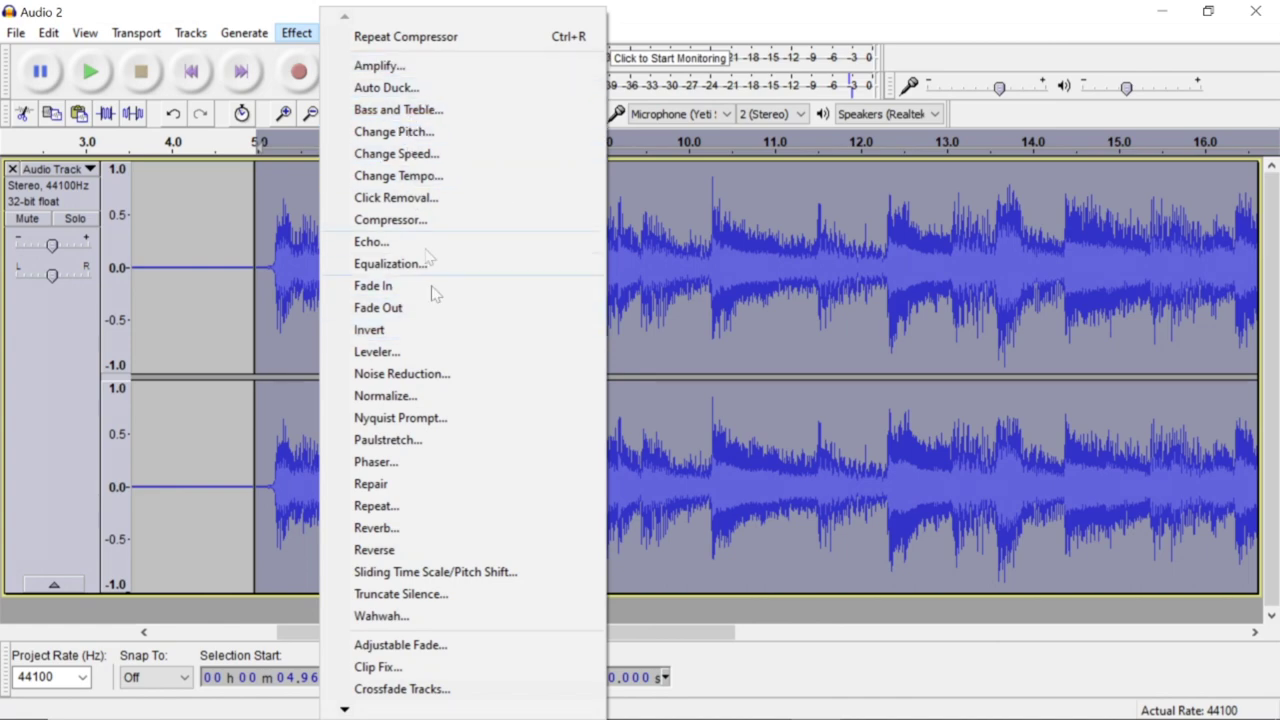
click(460, 396)
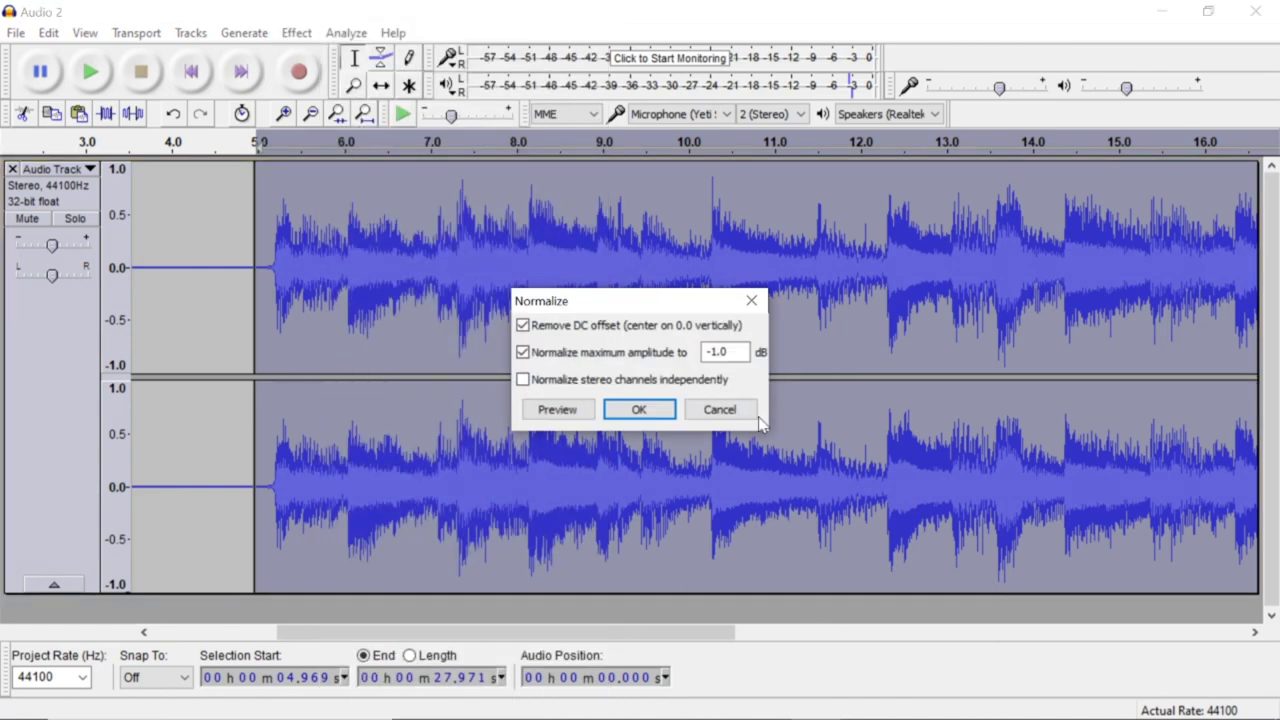
click(639, 410)
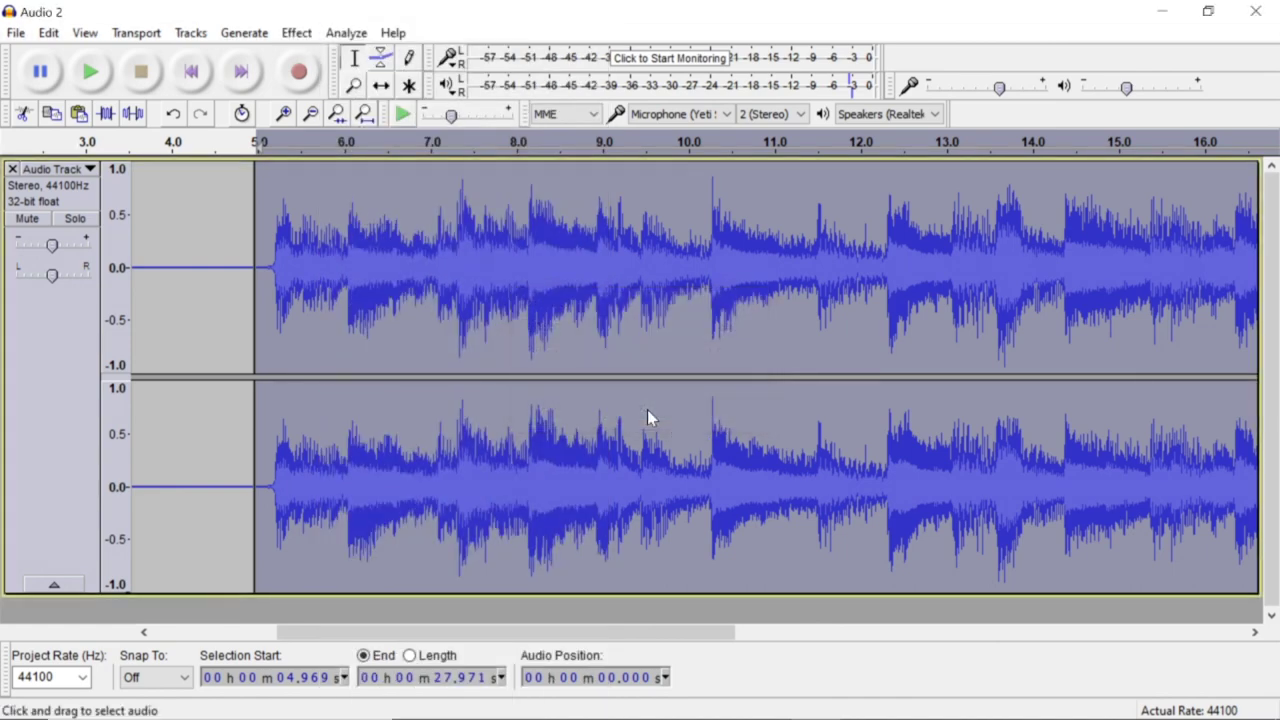
key(space)
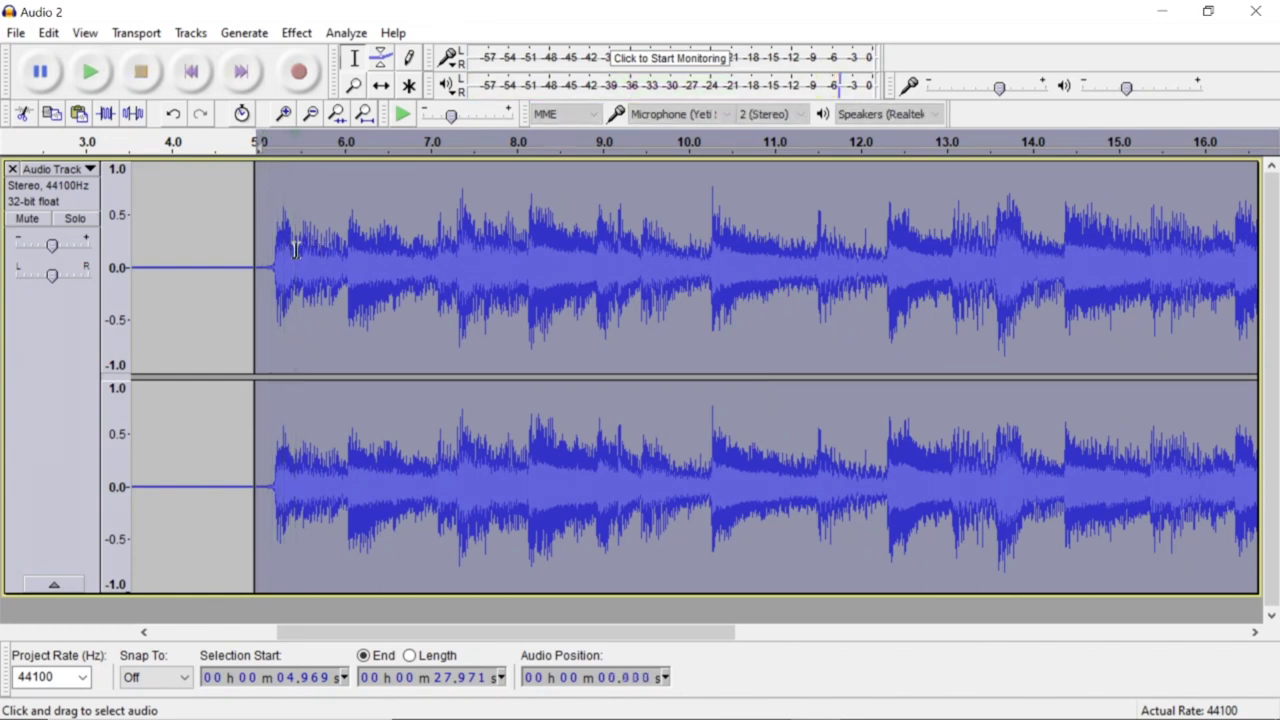
click(270, 242)
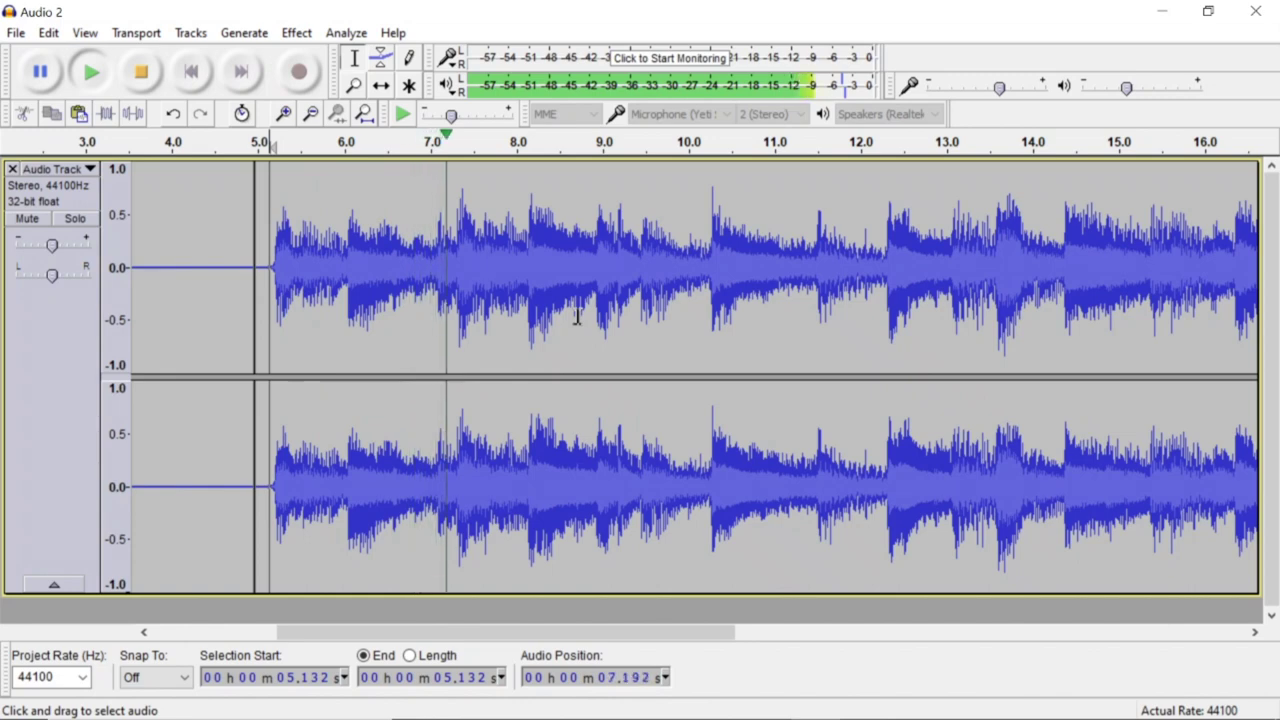
key(space)
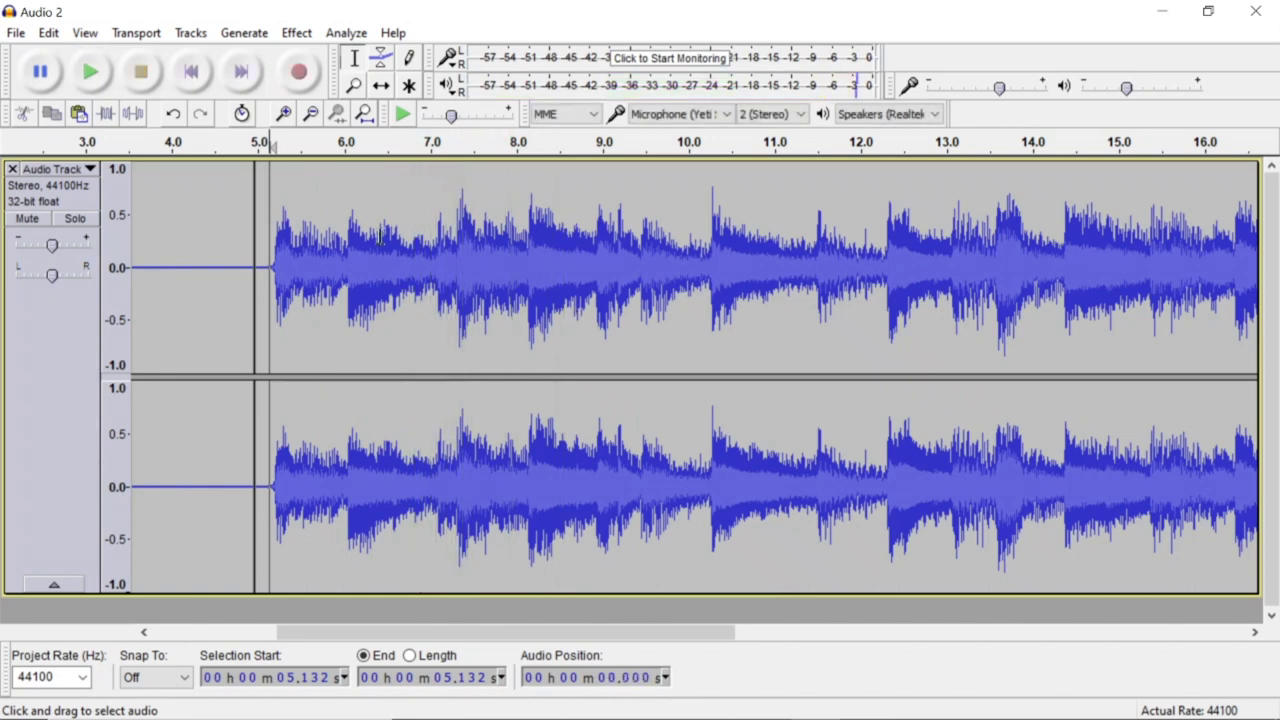
scroll(278, 240, left, 3)
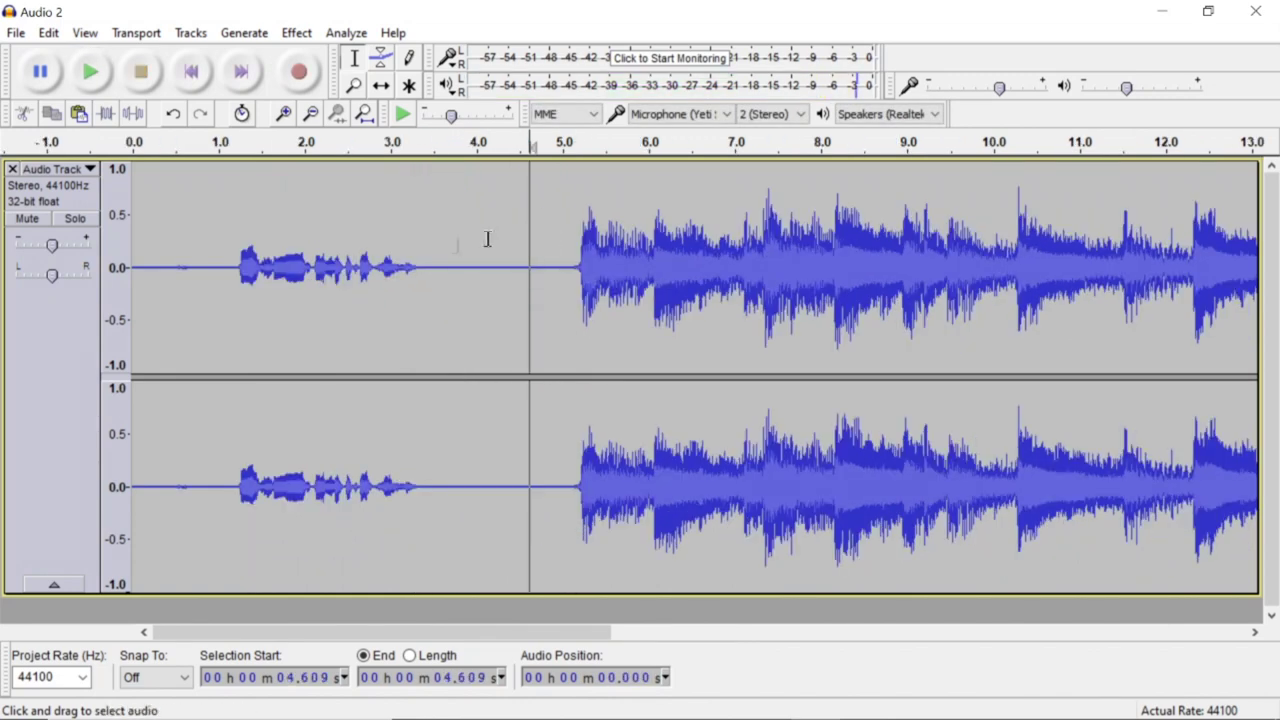
click(235, 220)
key(space)
key(space)
key(ctrl+a)
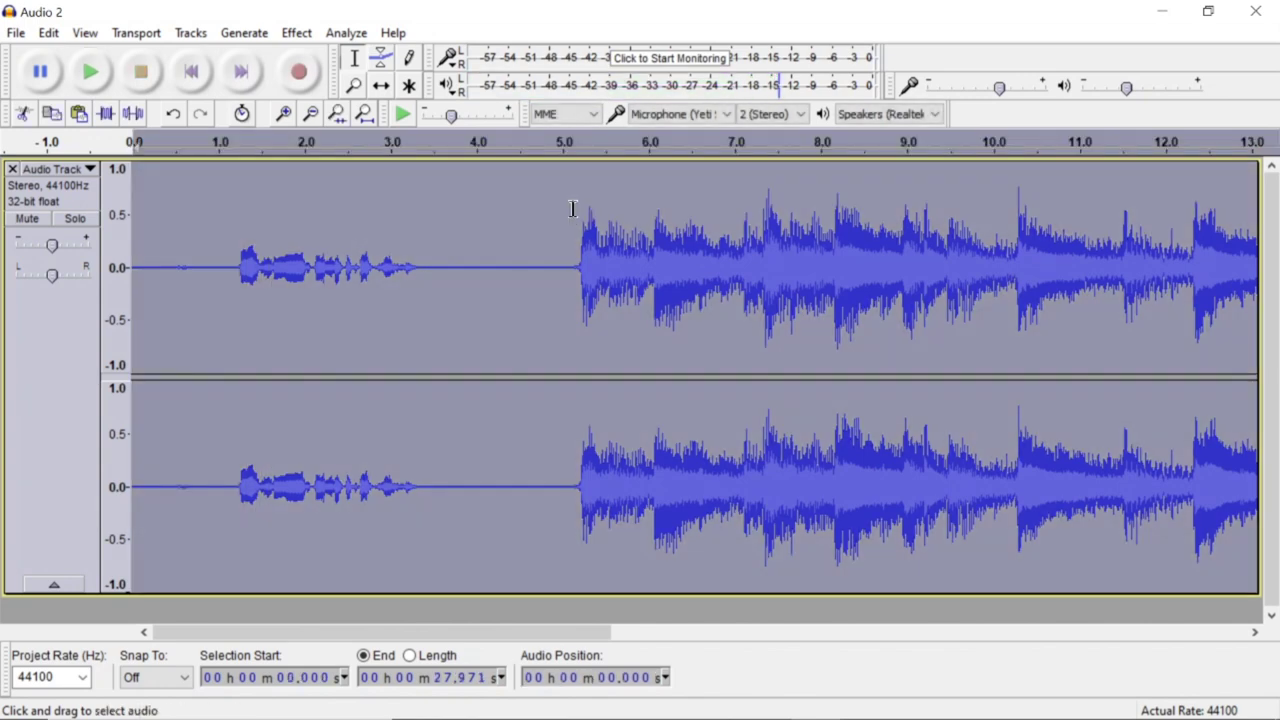
key(space)
click(573, 236)
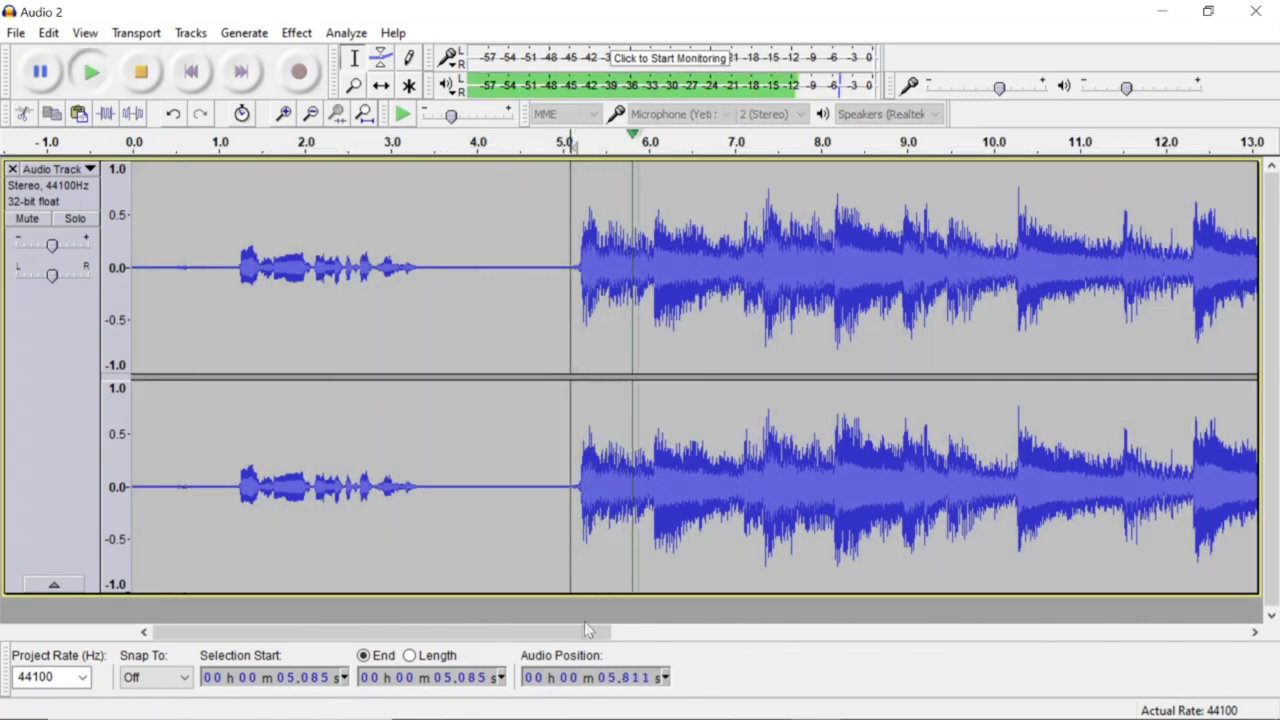
key(space)
drag(588, 630, 557, 630)
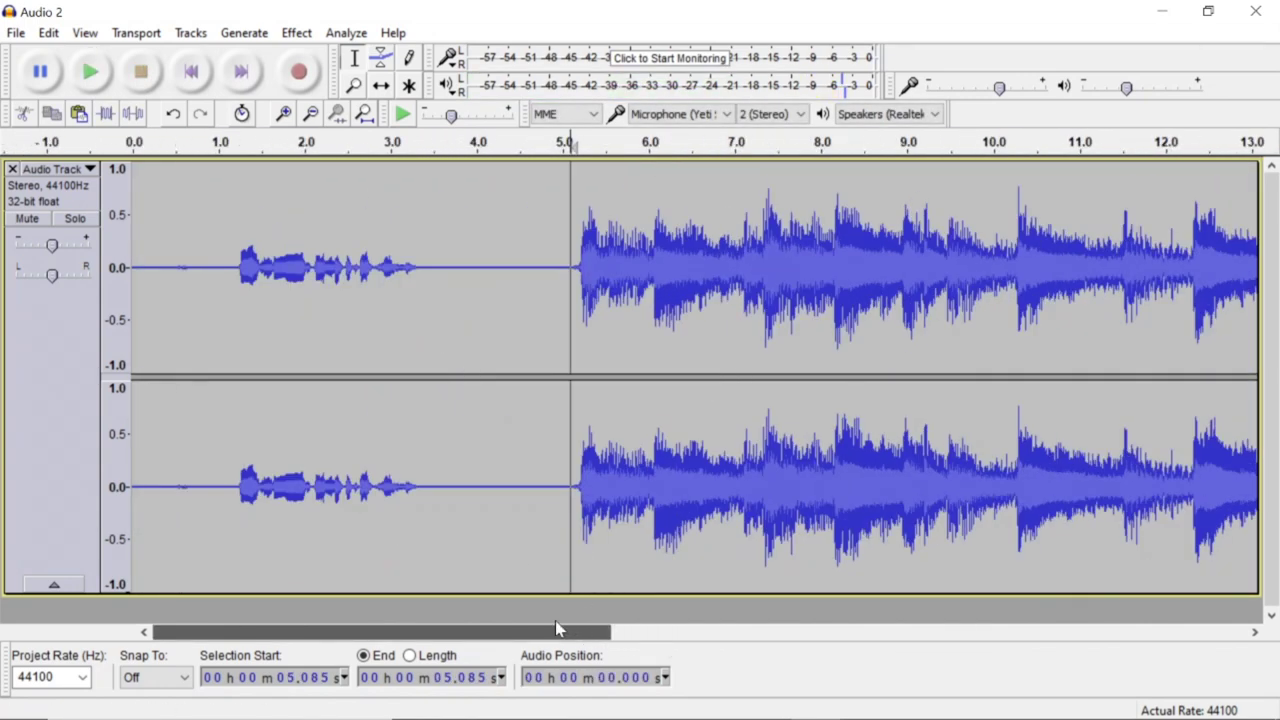
key(ctrl+a)
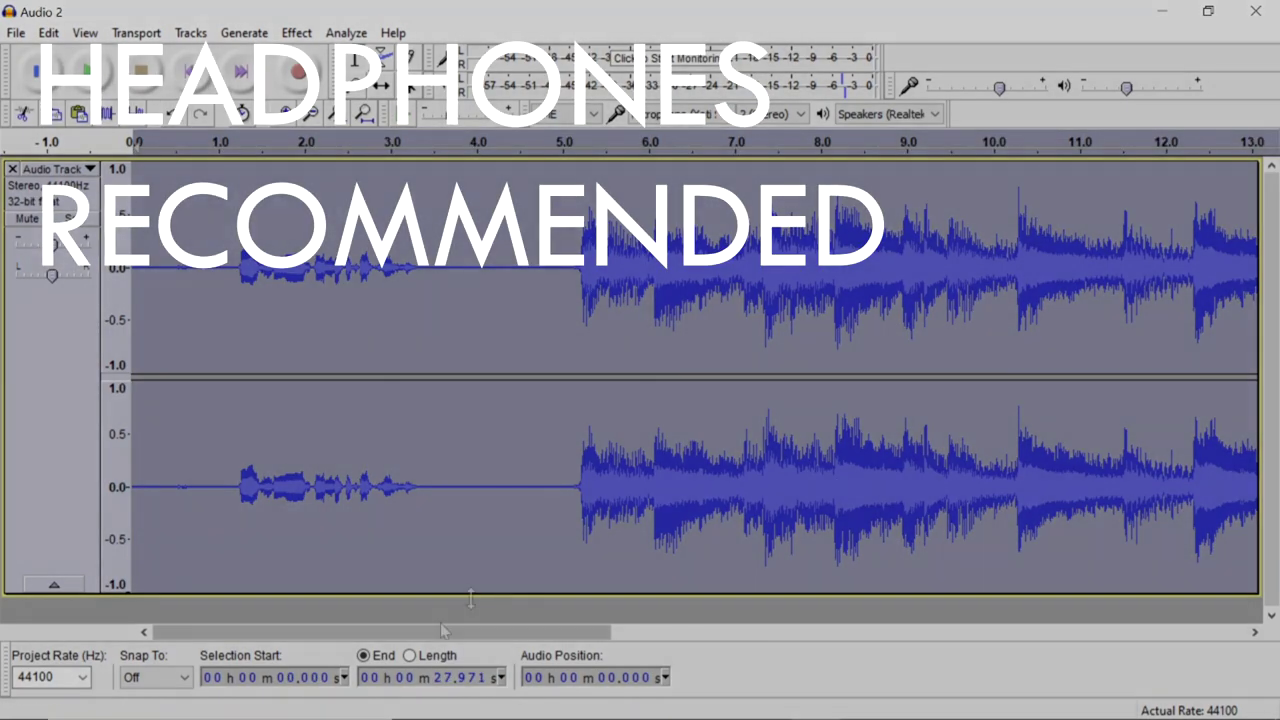